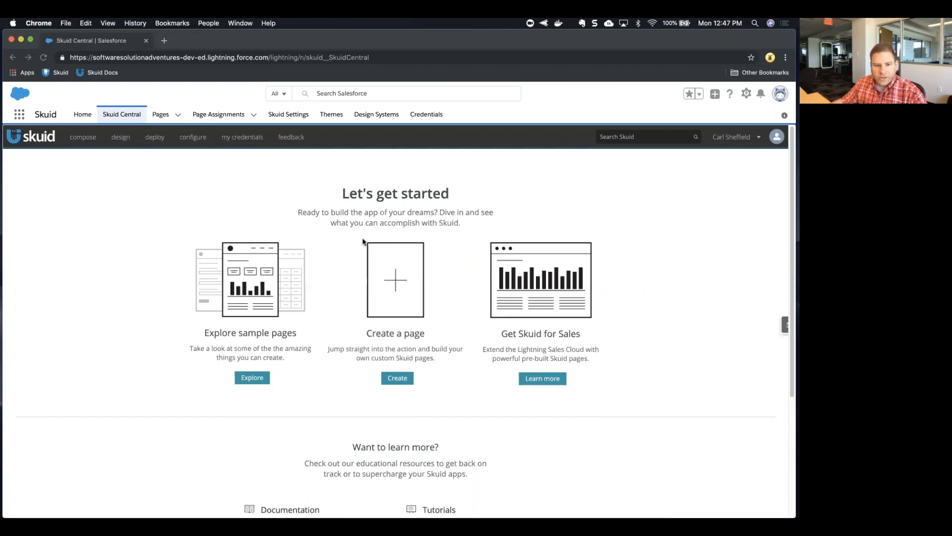
Show the list of all Skuid pages and preview ContactList_For_Merge_GlobalMerge in a new window.
left_click(82, 142)
mouse_move(78, 143)
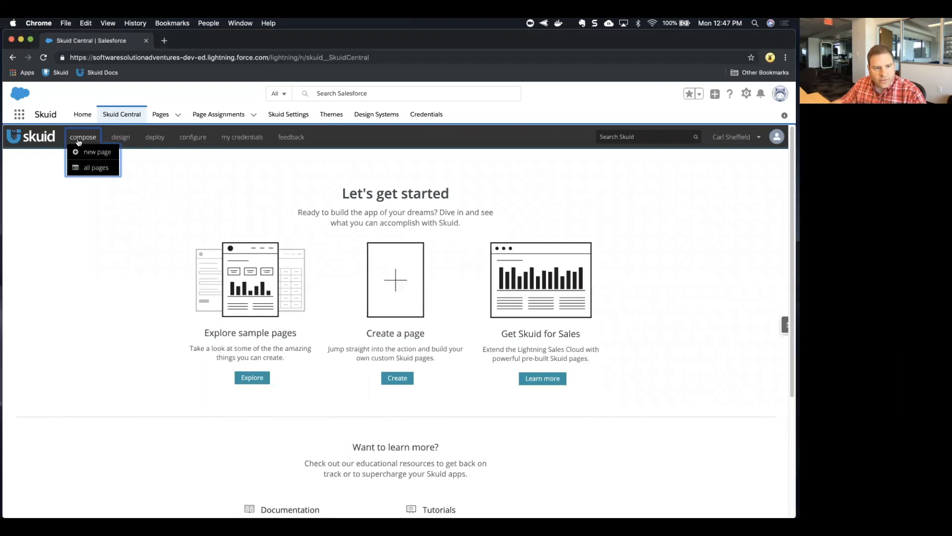
left_click(90, 172)
left_click(90, 173)
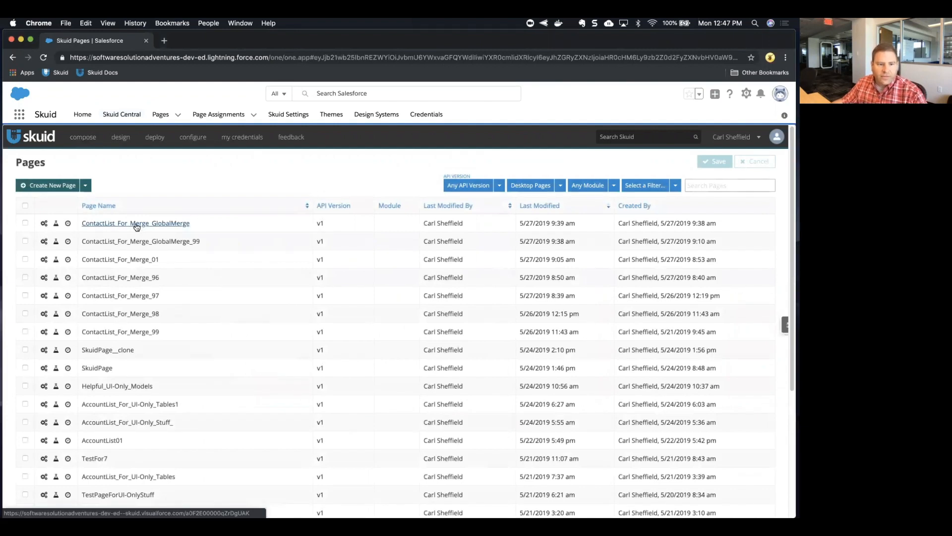
left_click(56, 223)
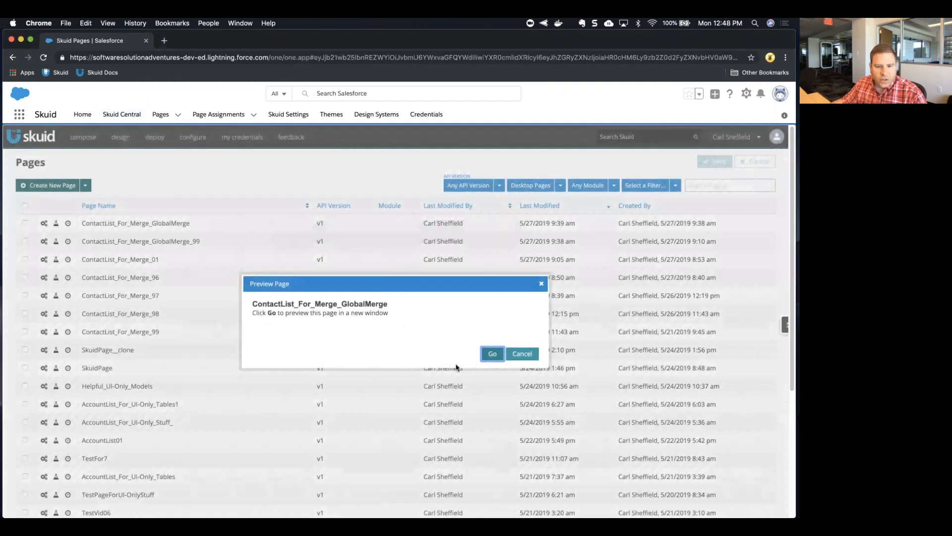
left_click(492, 354)
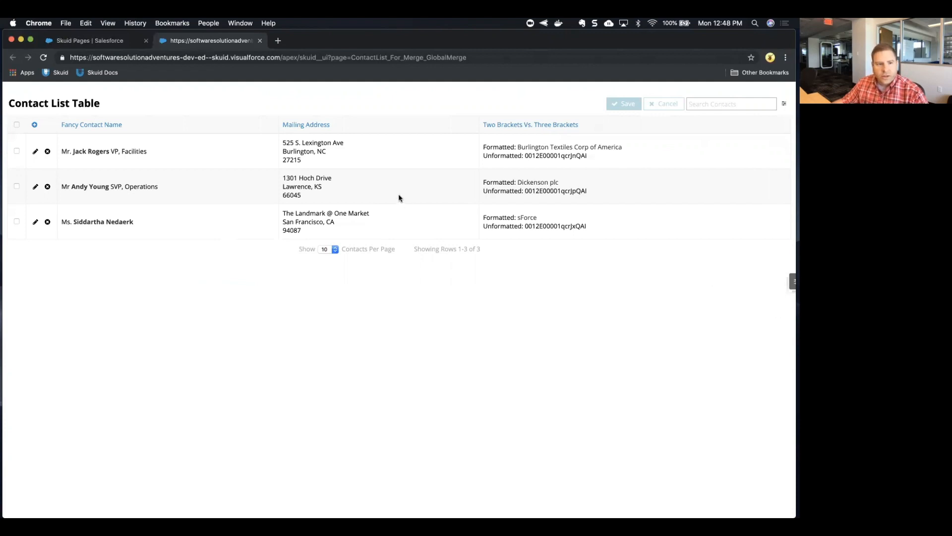
Open the previewed page in the page builder and show the Contact List Table's properties.
left_click(780, 282)
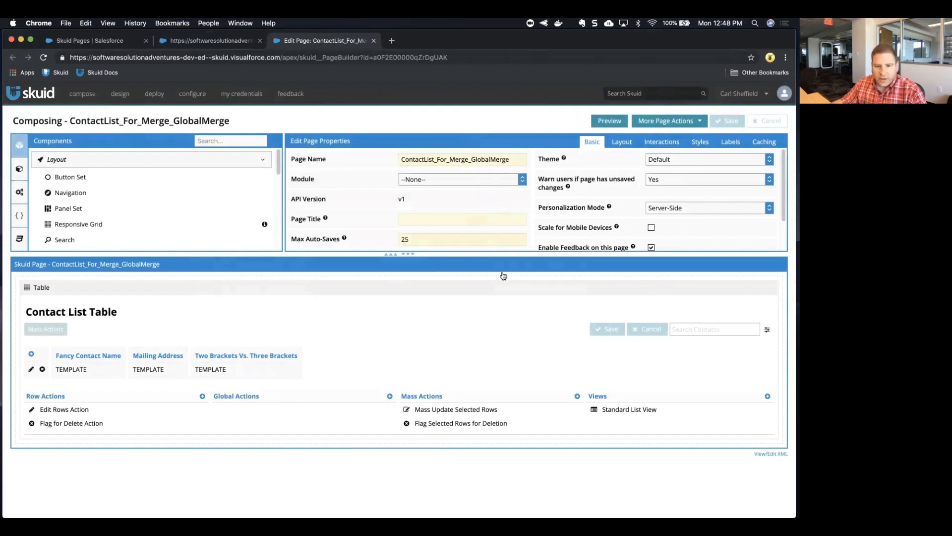
left_click(496, 294)
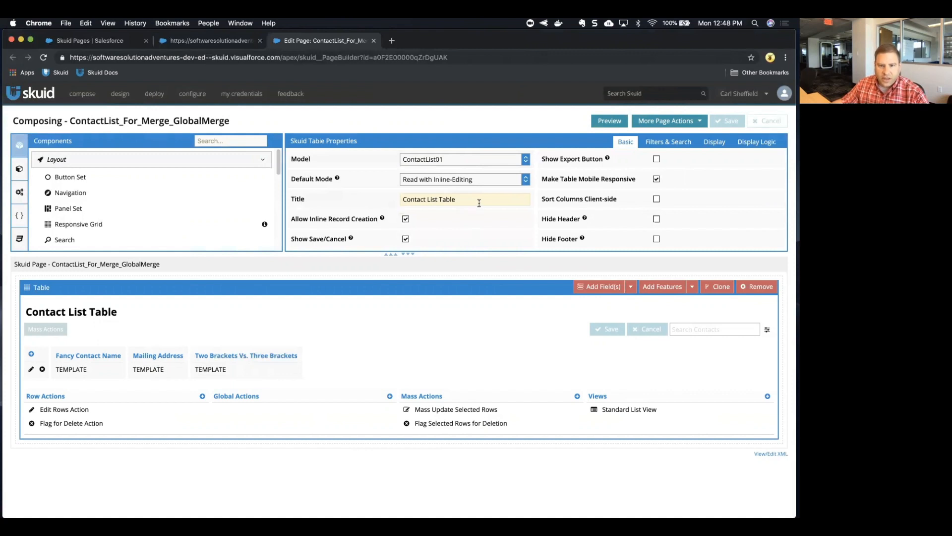
Examine the ContactList01 model's selected fields and its conditions.
left_click(19, 170)
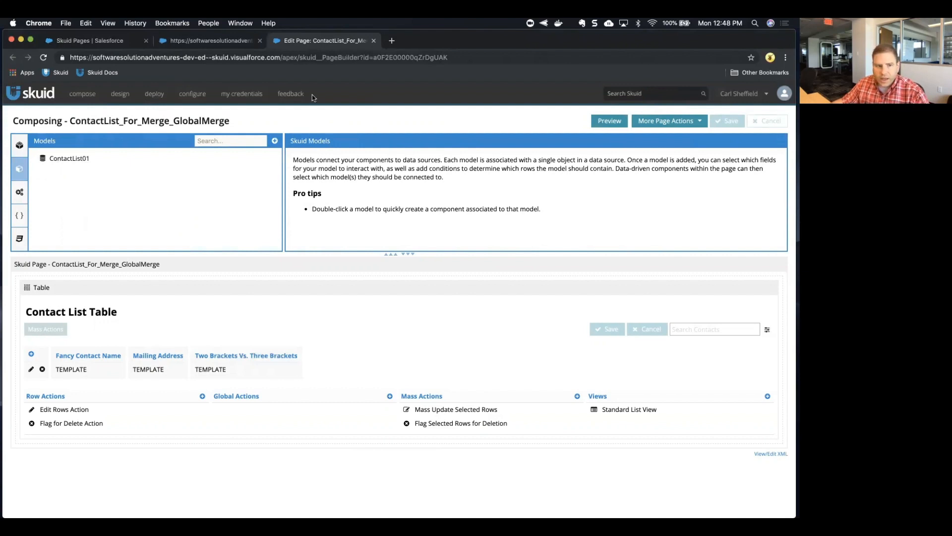
left_click(71, 160)
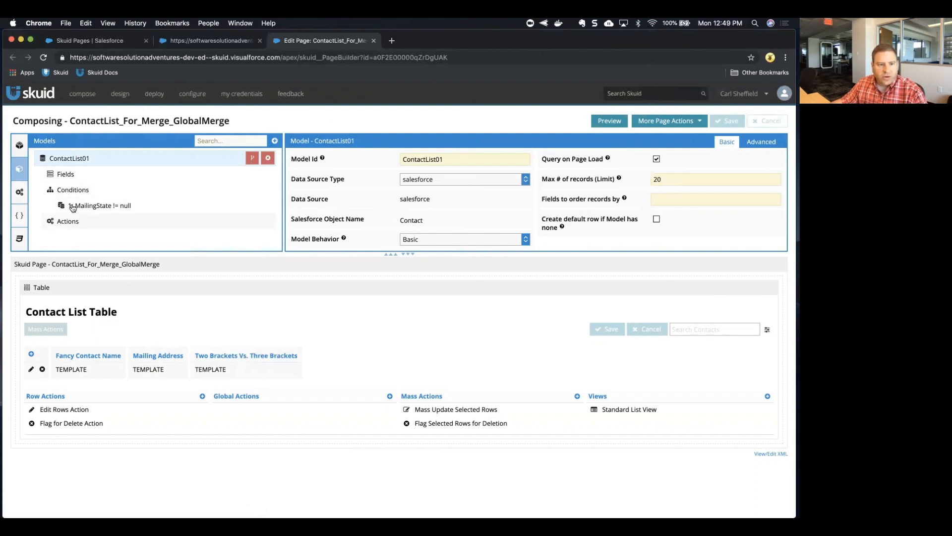
left_click(75, 176)
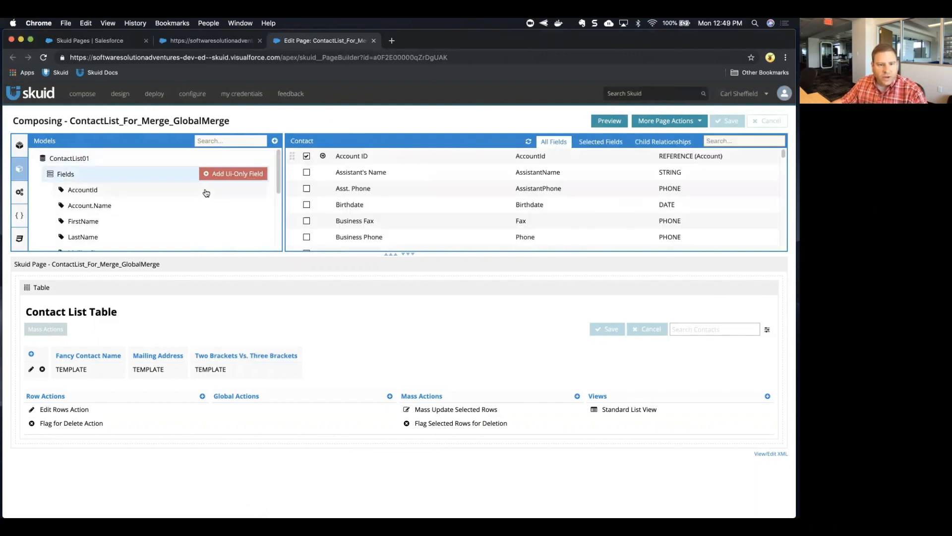
left_click(596, 142)
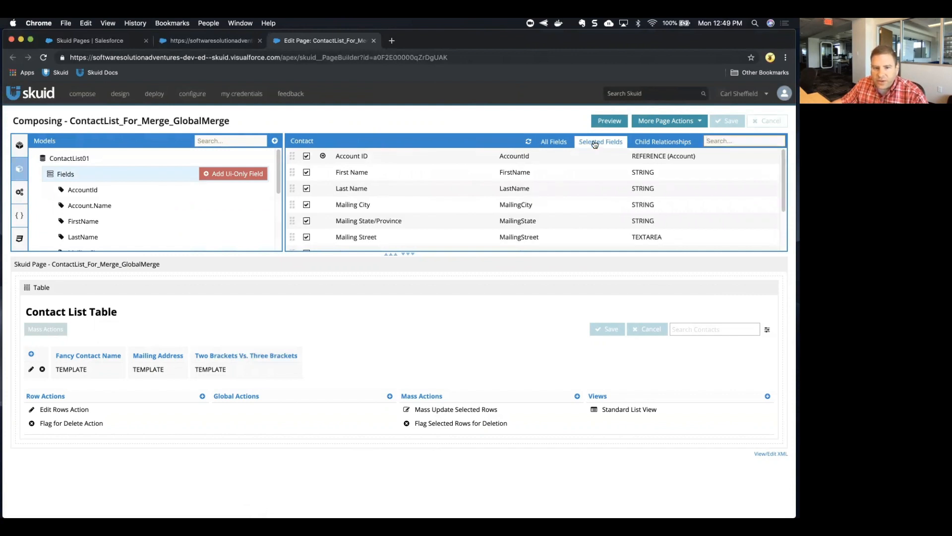
left_click(410, 254)
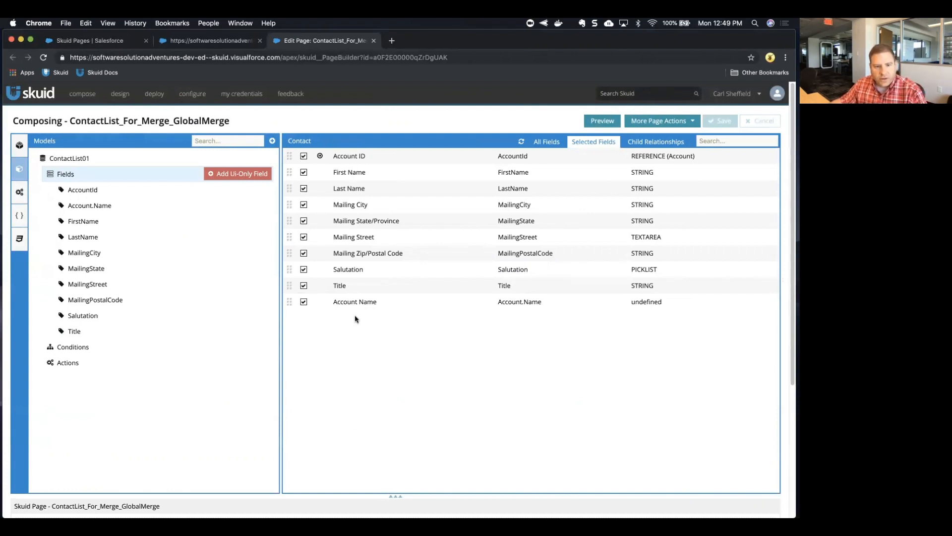
left_click(394, 496)
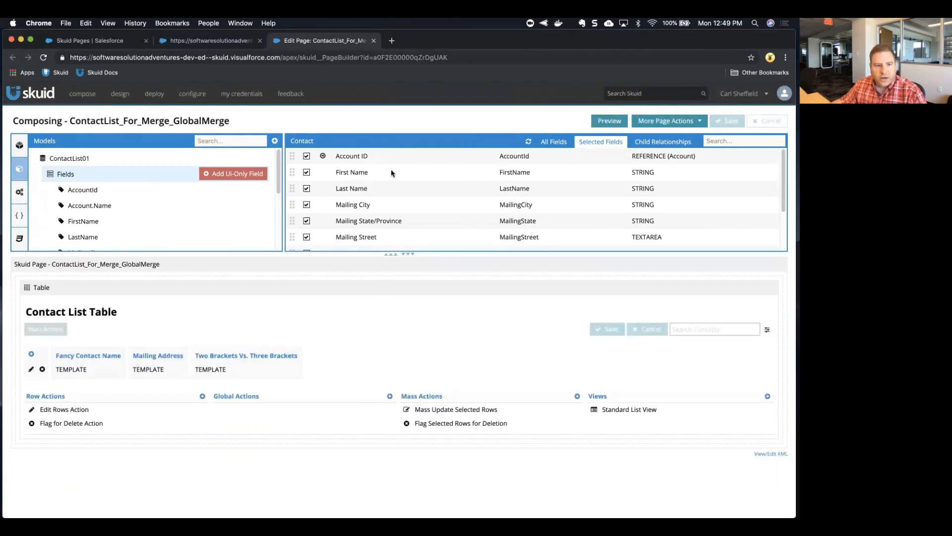
left_click(71, 175)
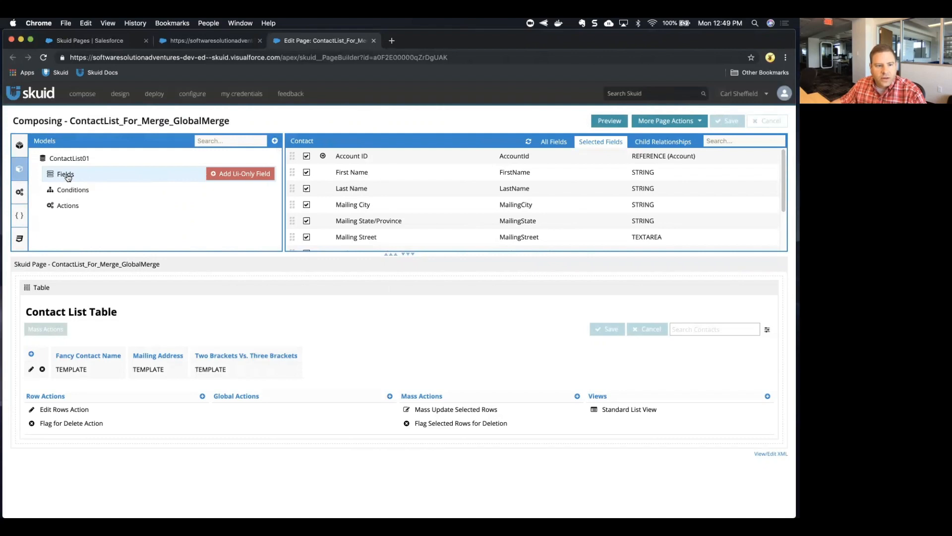
left_click(67, 191)
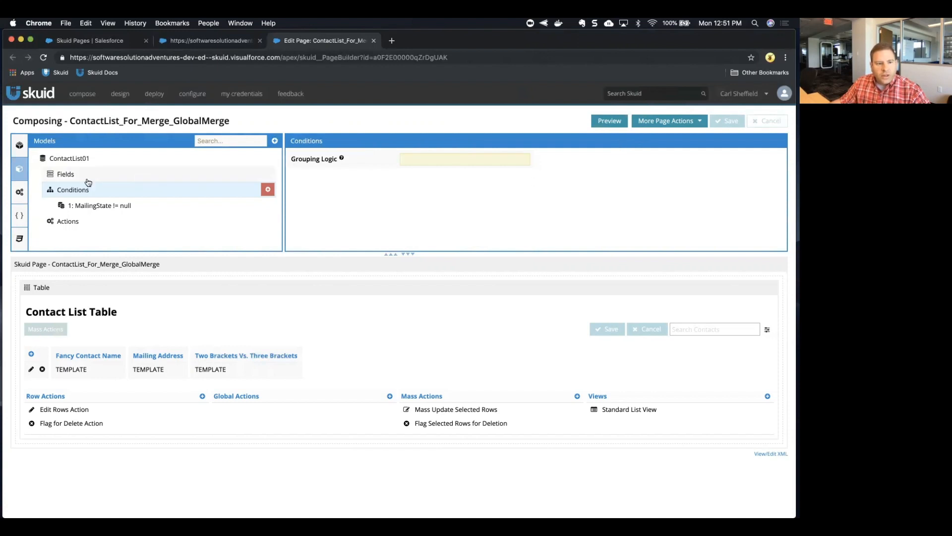
Add a Page Title component to the page above the Contact List Table.
left_click(20, 145)
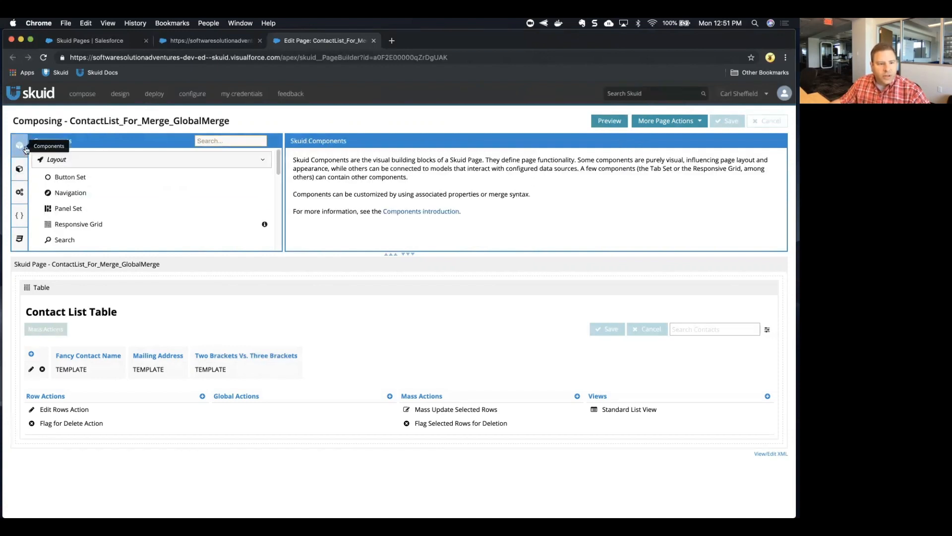
scroll(92, 190, "down", 5)
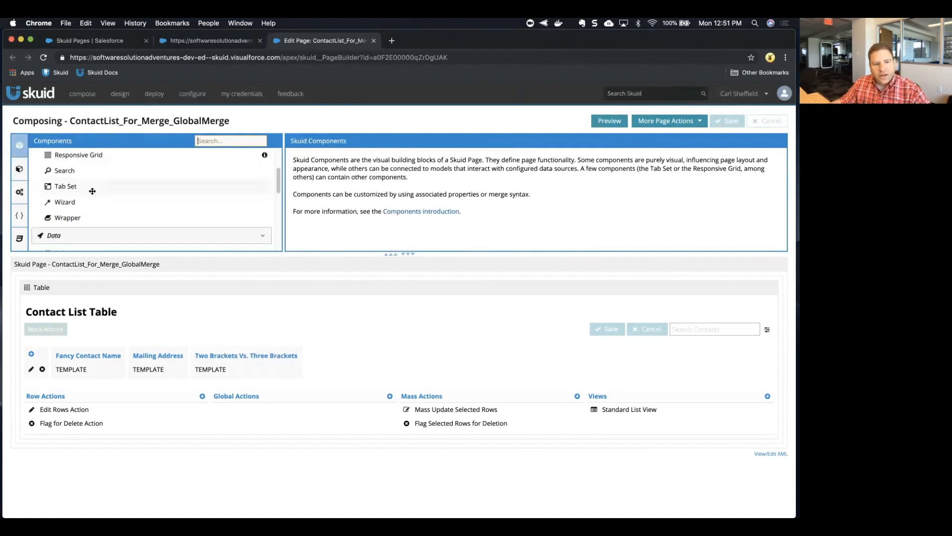
scroll(92, 191, "down", 2)
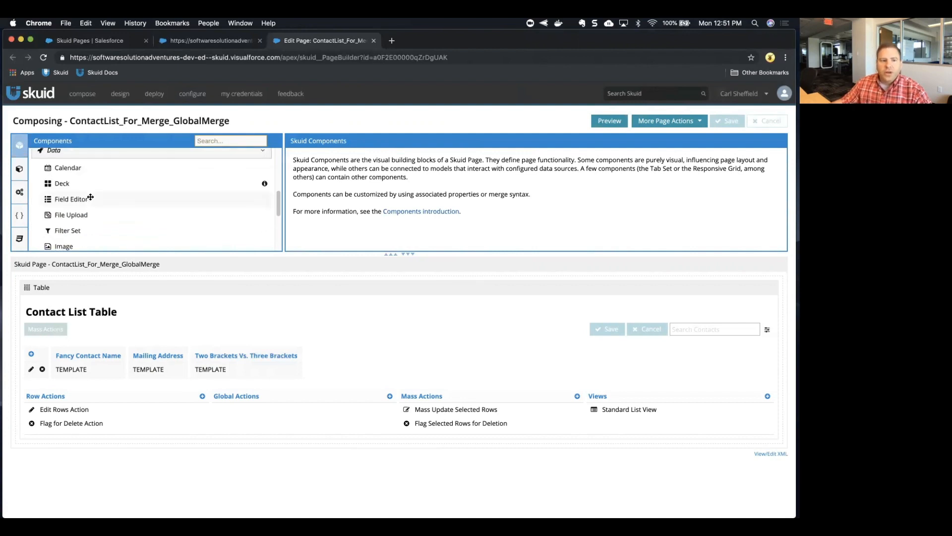
scroll(98, 206, "up", 7)
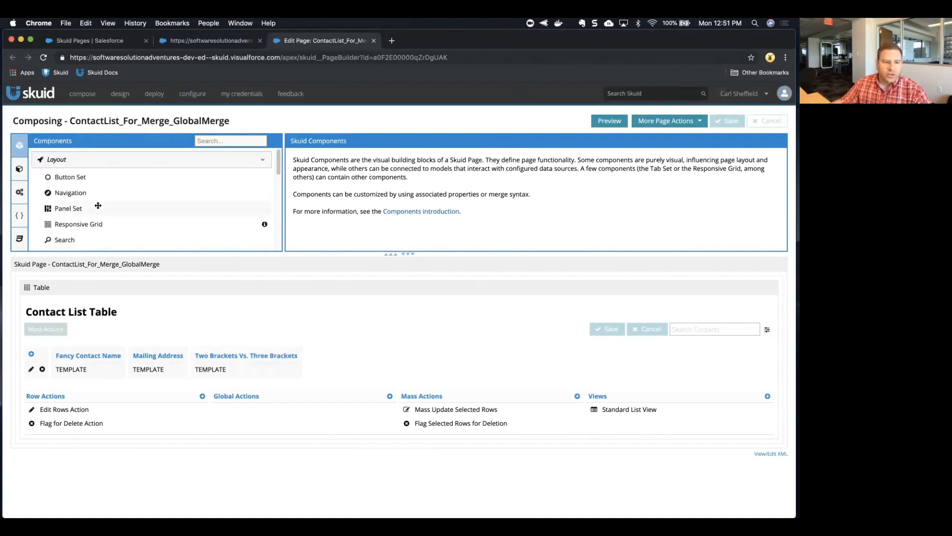
scroll(98, 205, "down", 1)
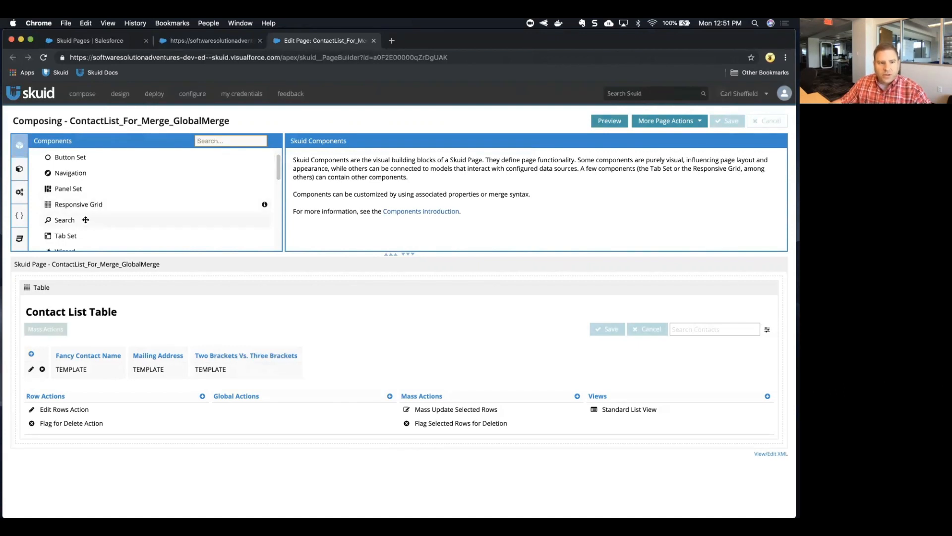
scroll(85, 219, "down", 1)
scroll(85, 219, "up", 1)
scroll(85, 219, "down", 5)
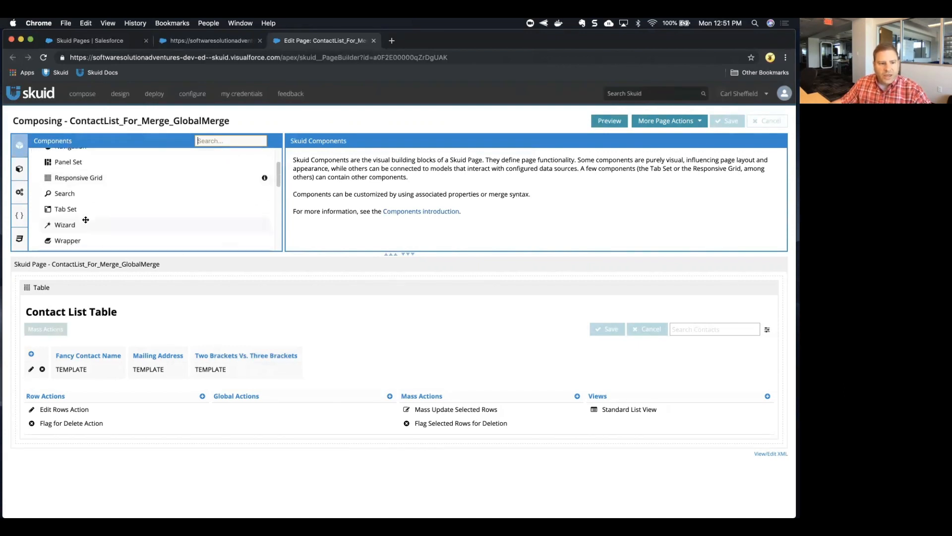
scroll(86, 219, "down", 3)
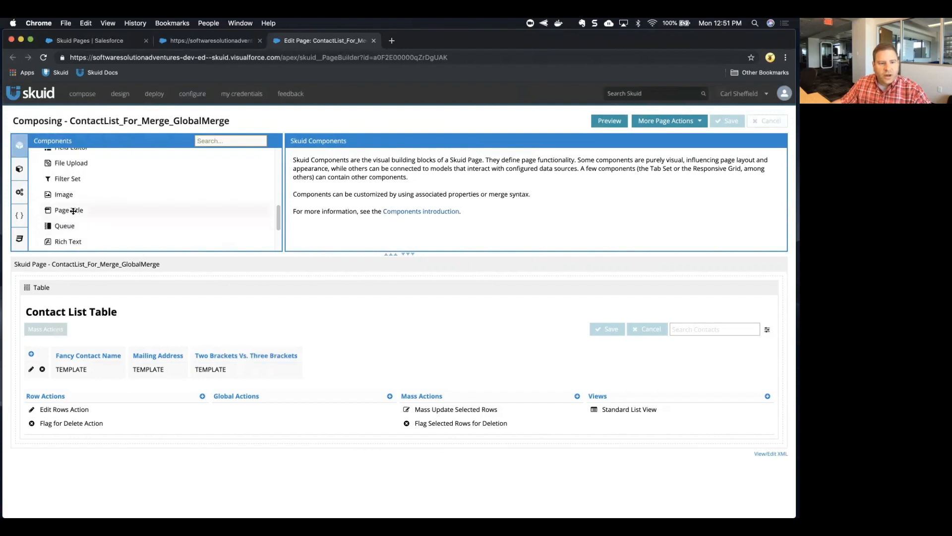
left_click_drag(73, 210, 110, 279)
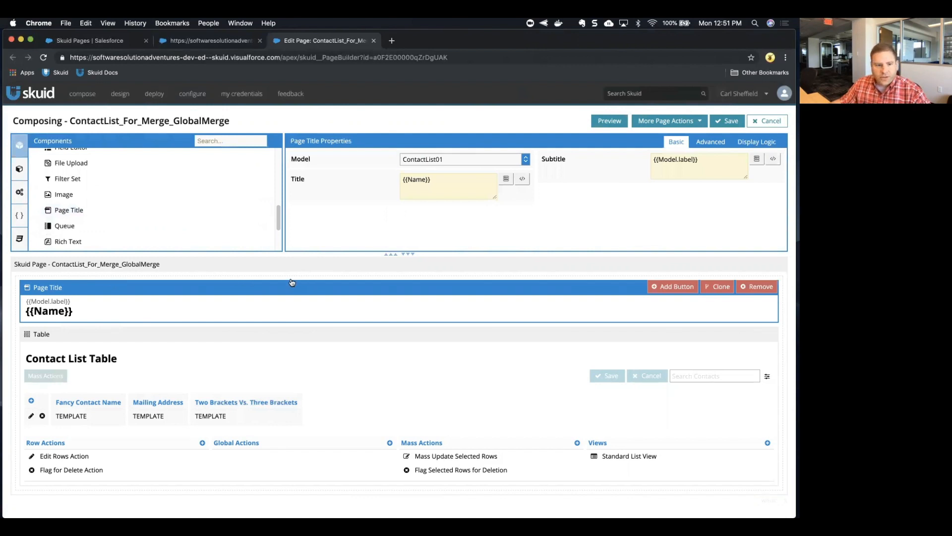
Clear the default subtitle and title text of the Page Title component.
left_click(727, 161)
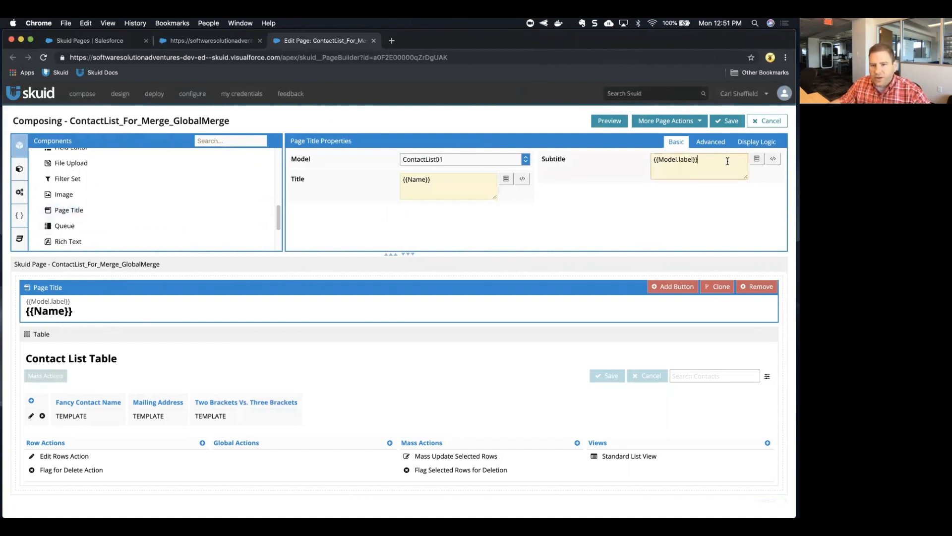
left_click(652, 159)
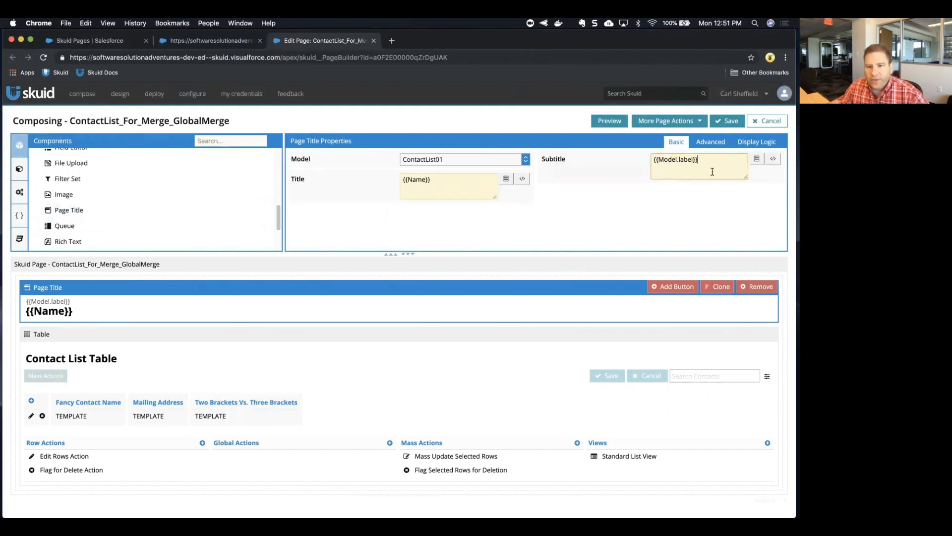
left_click_drag(730, 161, 635, 160)
key("BackSpace")
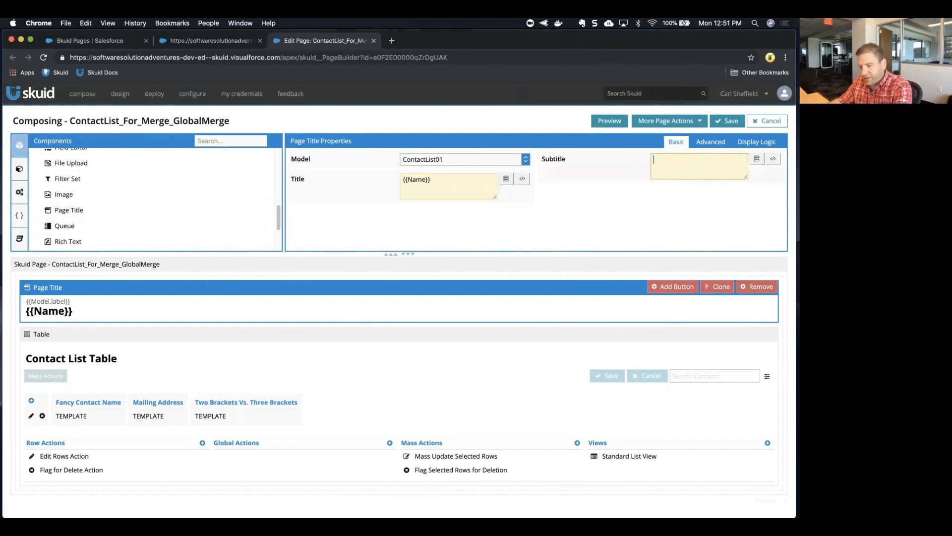
left_click_drag(482, 175, 320, 169)
key("BackSpace")
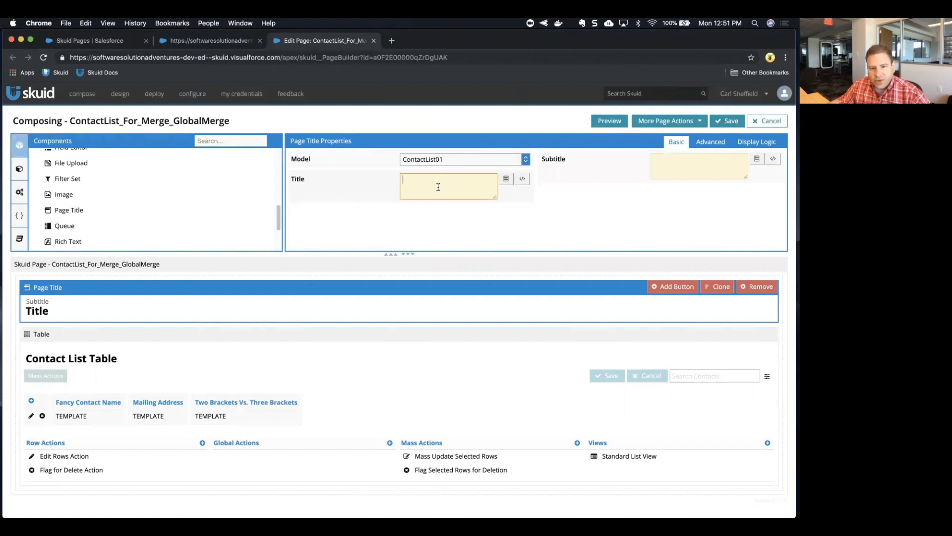
Paste "Working with {{$Model.ContactList01.data.length}} contact records." as the Page Title's title in the inline code editor.
left_click(522, 179)
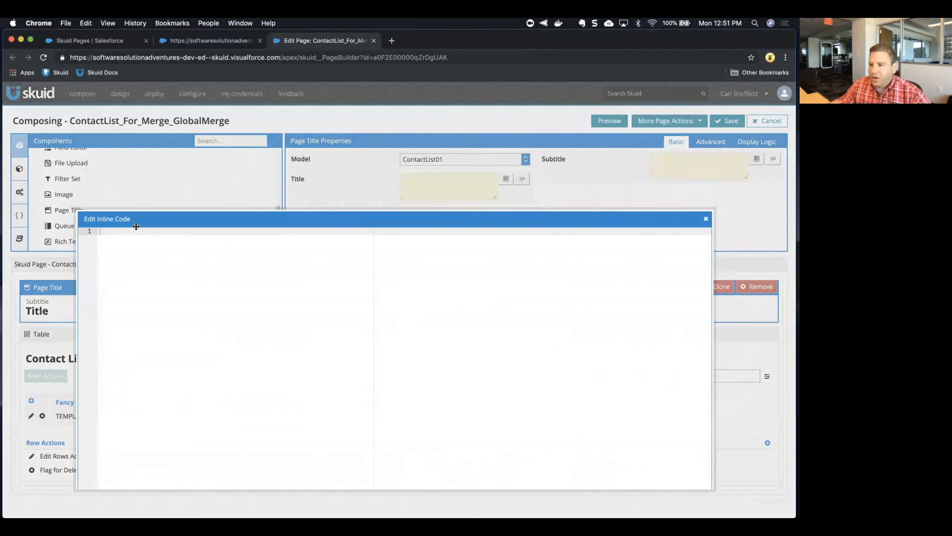
key("super+Tab")
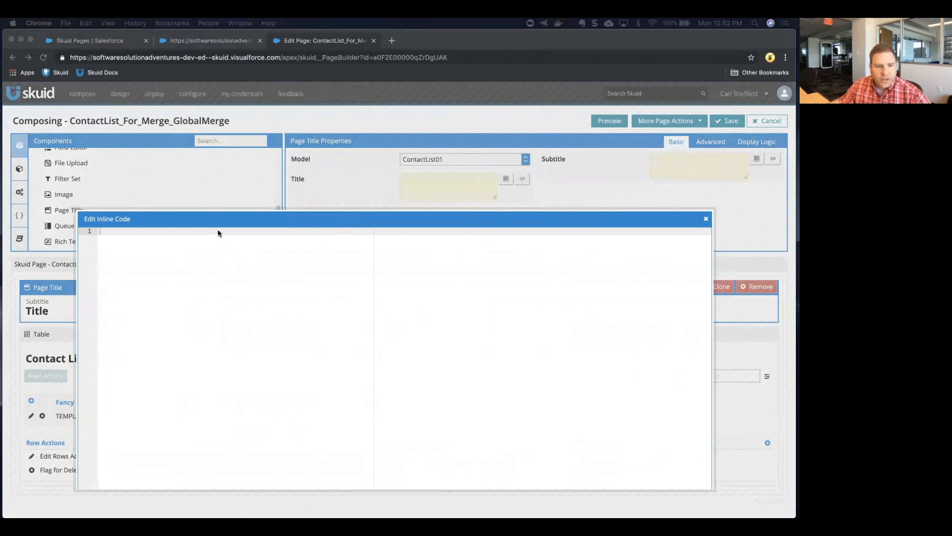
left_click(218, 231)
right_click(142, 232)
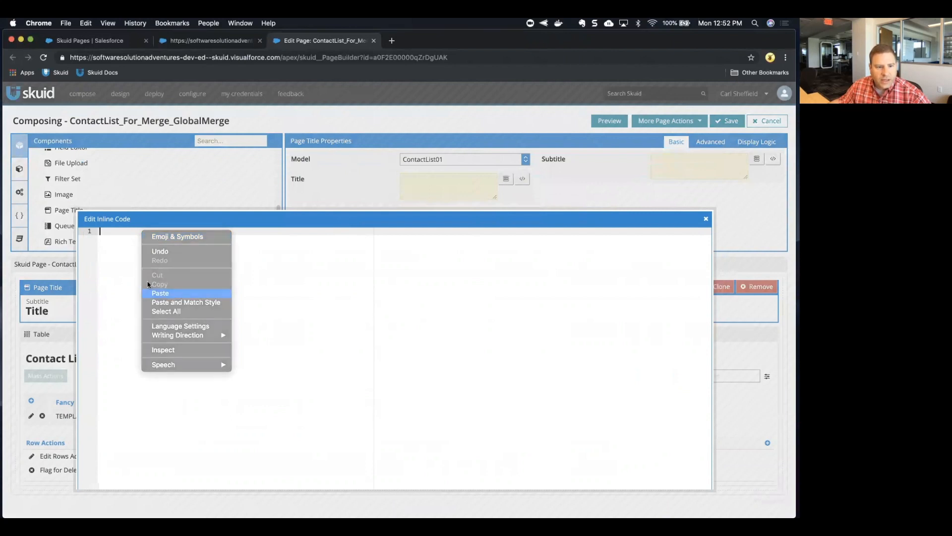
left_click(169, 296)
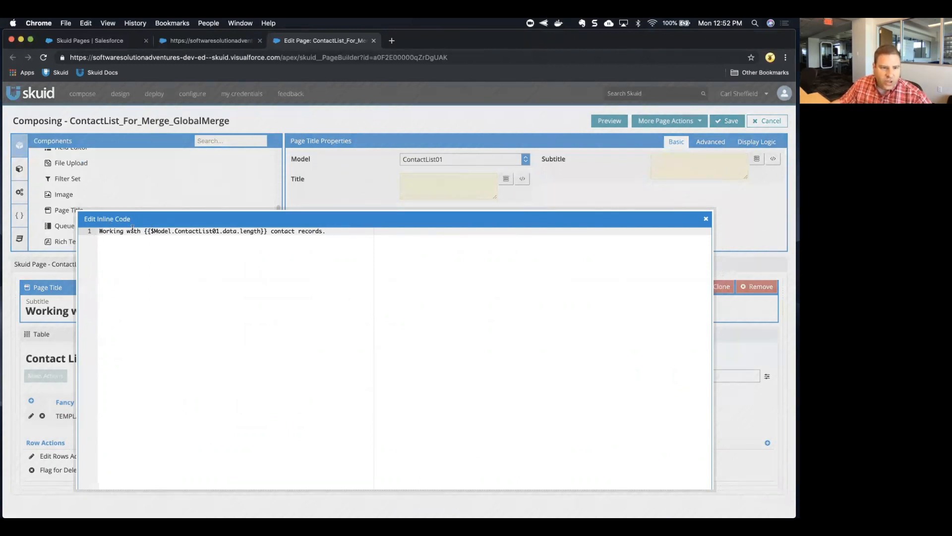
Examine the parts of the title's merge expression: the $Model prefix, the ContactList01 model name and the data.length property.
left_click_drag(143, 232, 267, 231)
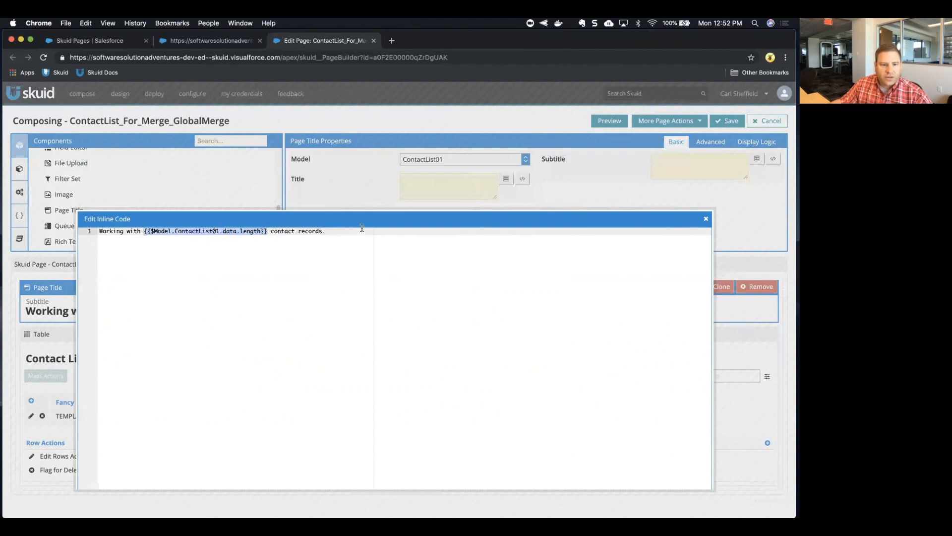
left_click(342, 237)
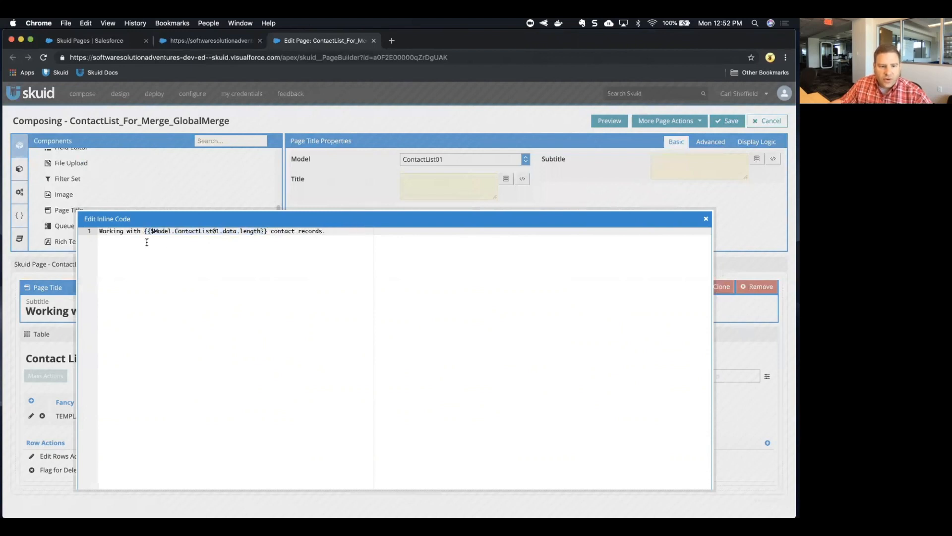
left_click_drag(151, 231, 170, 234)
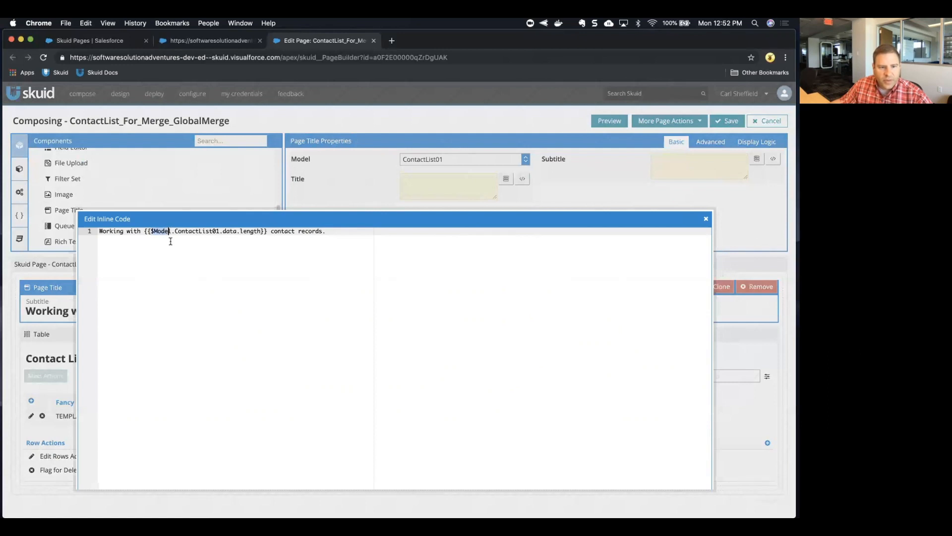
left_click(169, 240)
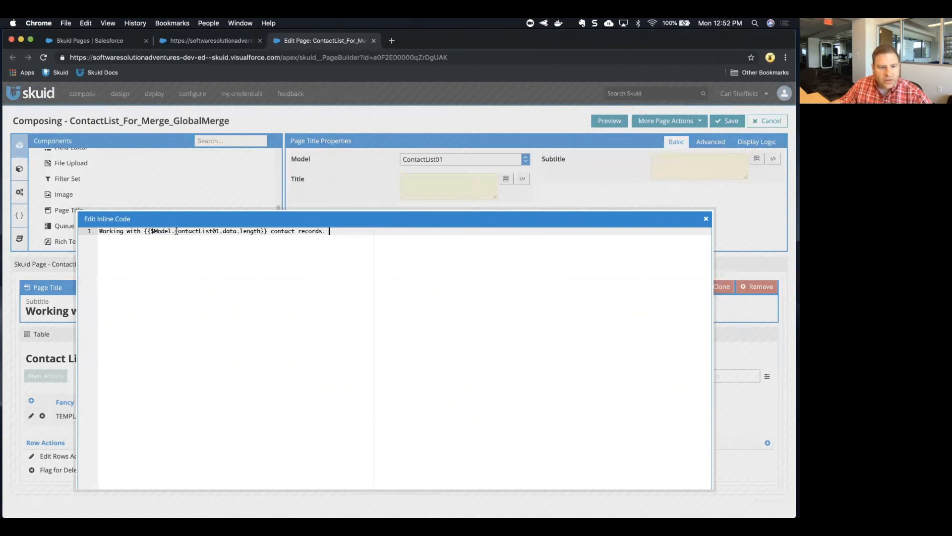
left_click_drag(175, 232, 221, 231)
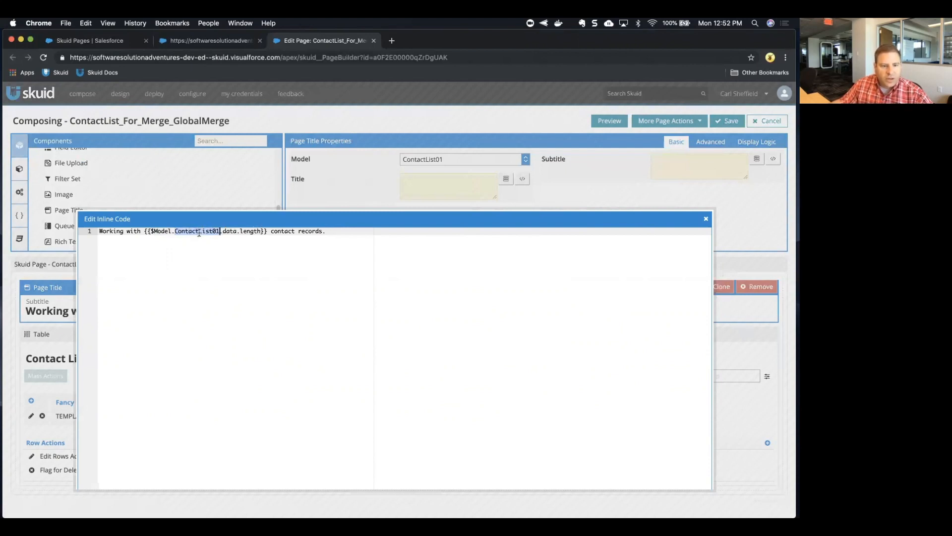
left_click(220, 231)
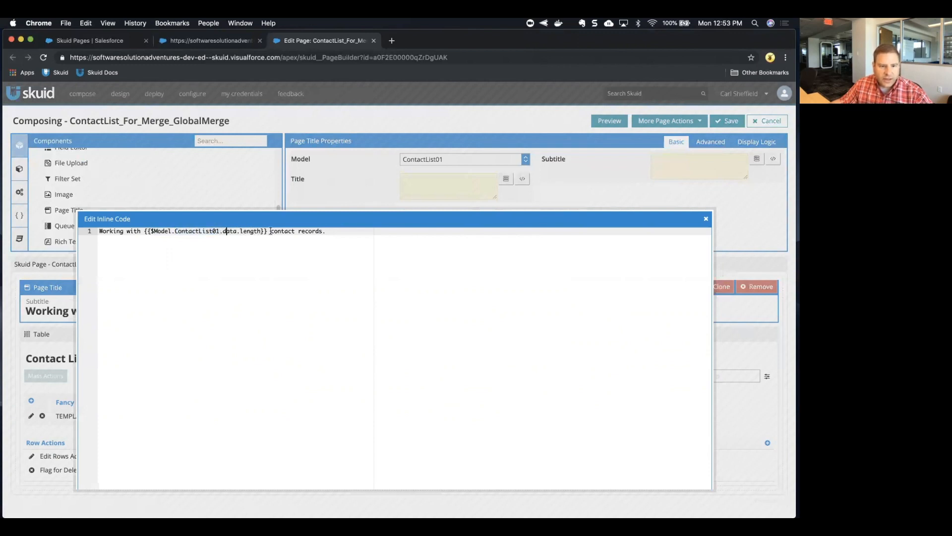
Close the title's inline code editor, save the page and preview it.
left_click(705, 221)
left_click(725, 122)
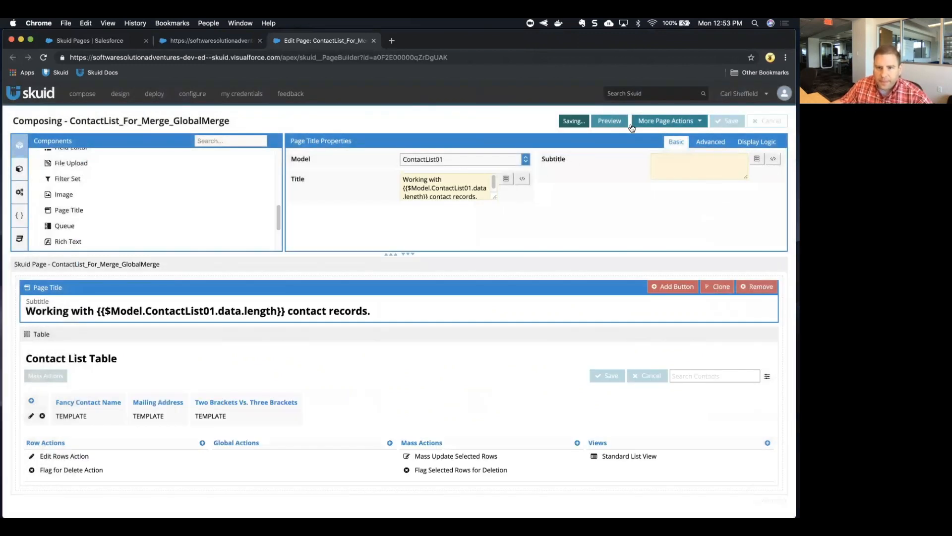
left_click(609, 123)
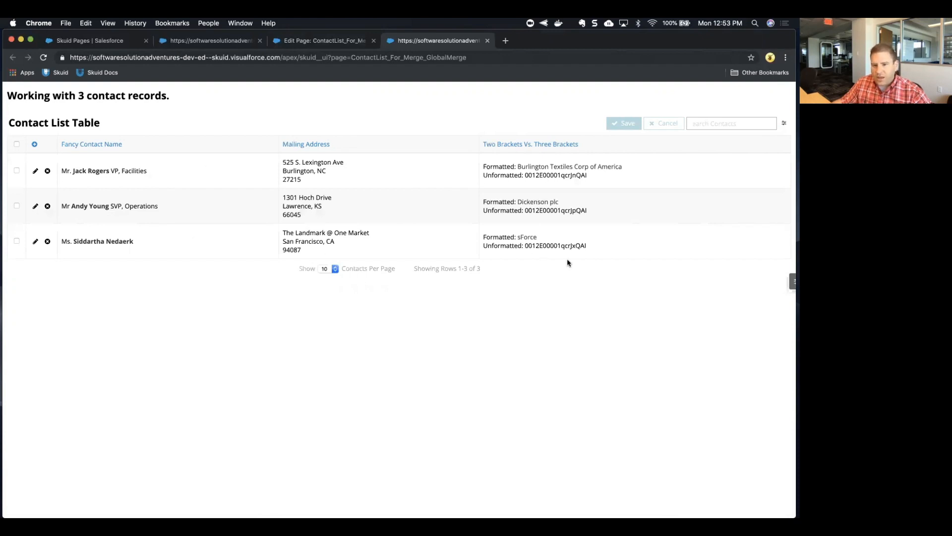
Reopen the page in the page builder and add a Rich Text component between the Page Title and the Contact List Table.
left_click(788, 281)
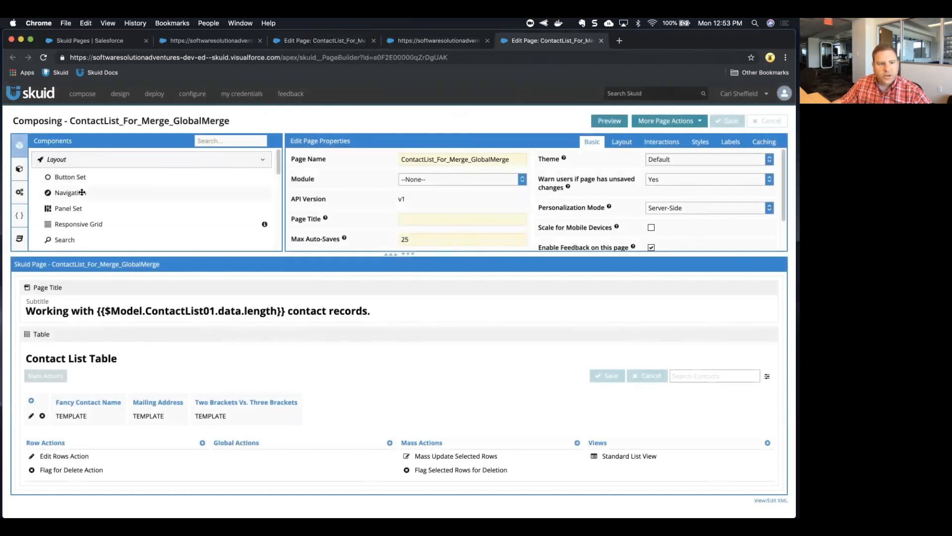
scroll(79, 199, "down", 4)
scroll(82, 197, "down", 5)
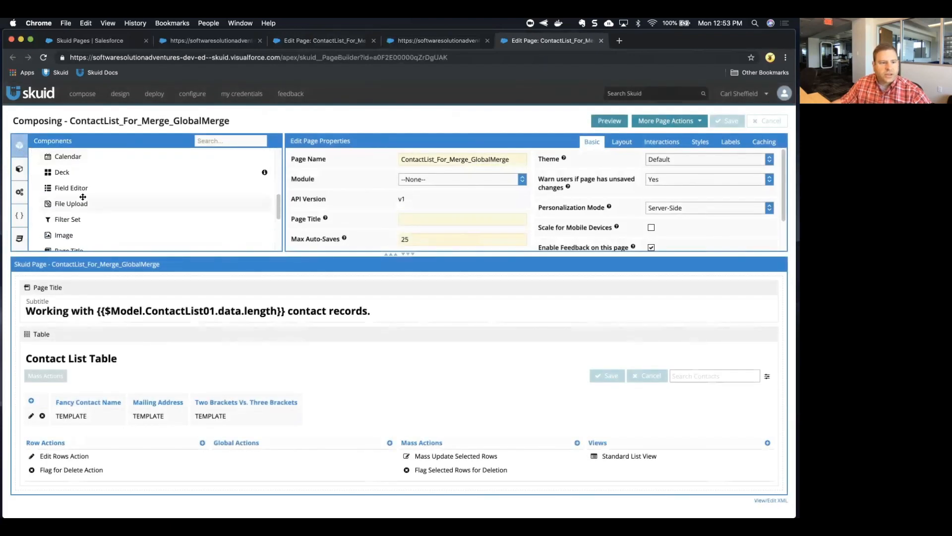
scroll(83, 197, "down", 1)
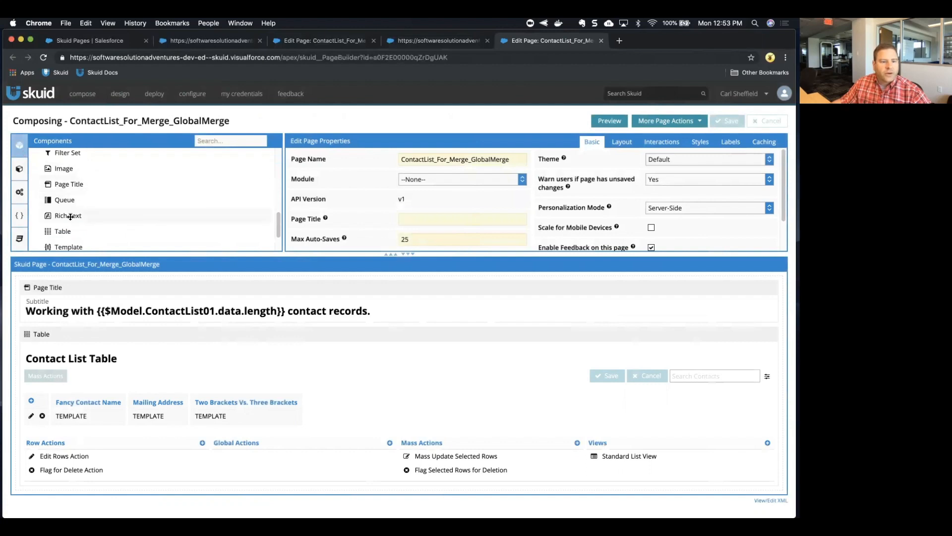
left_click_drag(69, 217, 108, 325)
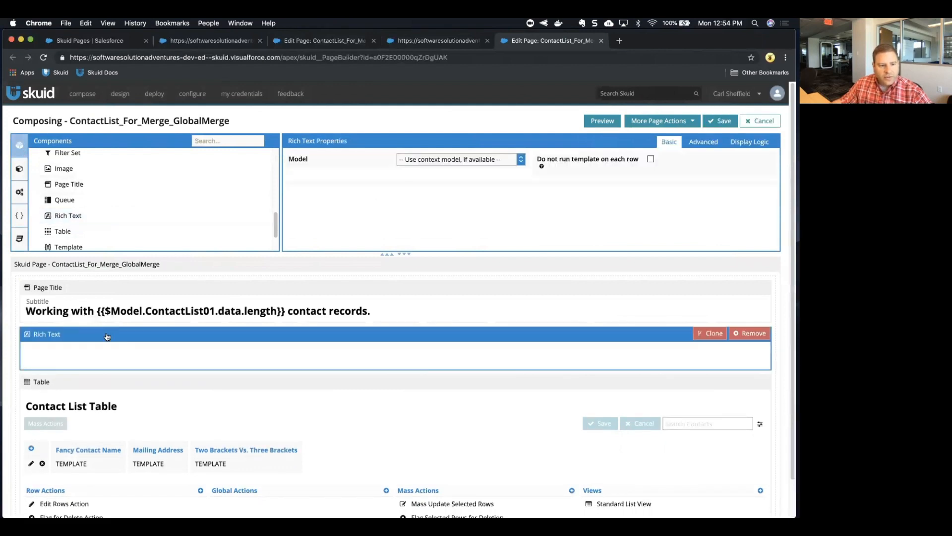
Set the Rich Text content to "This model is returning Contacts where {{$Model.ContactList01.conditions.0.field}} {{$Model.ContactList01.conditions.0.operator}} {{$Model.ContactList01.conditions.0.value}}" in bold.
left_click(93, 355)
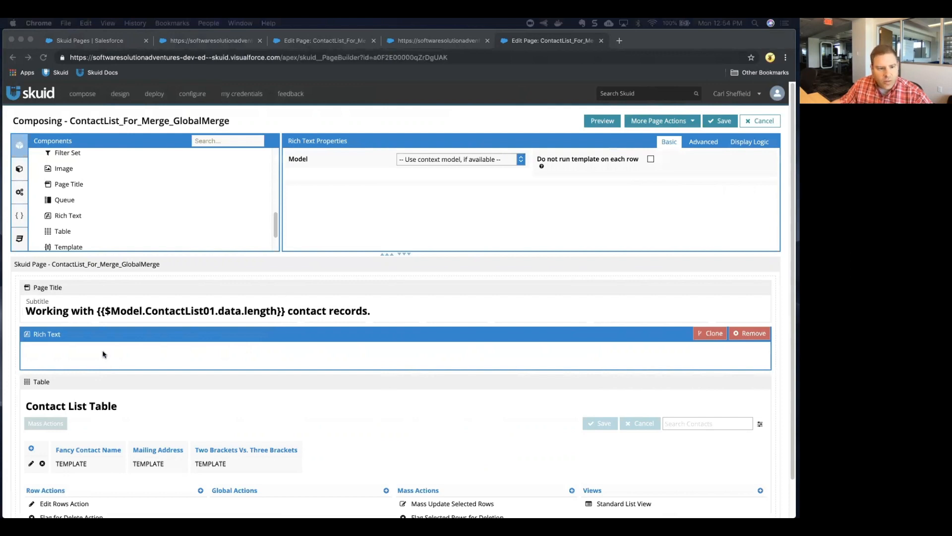
left_click(60, 354)
right_click(312, 355)
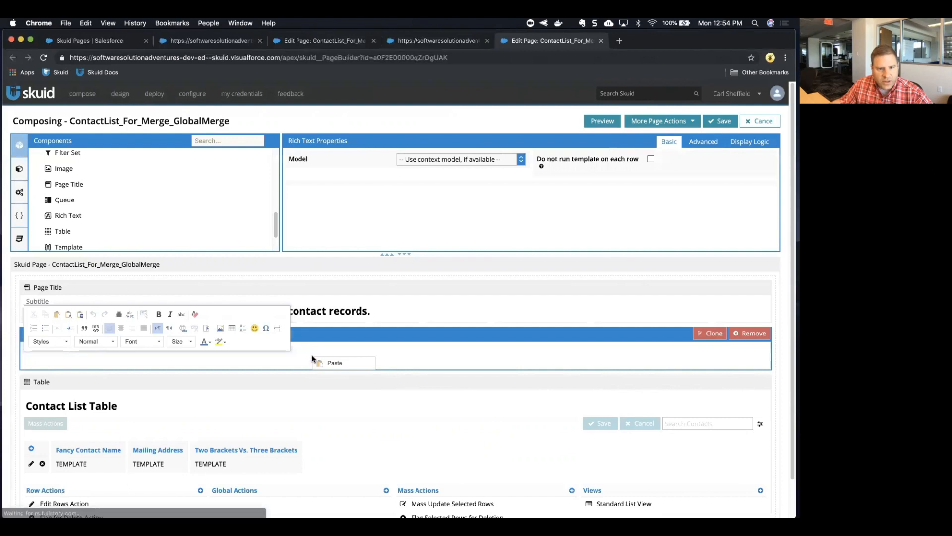
left_click(332, 364)
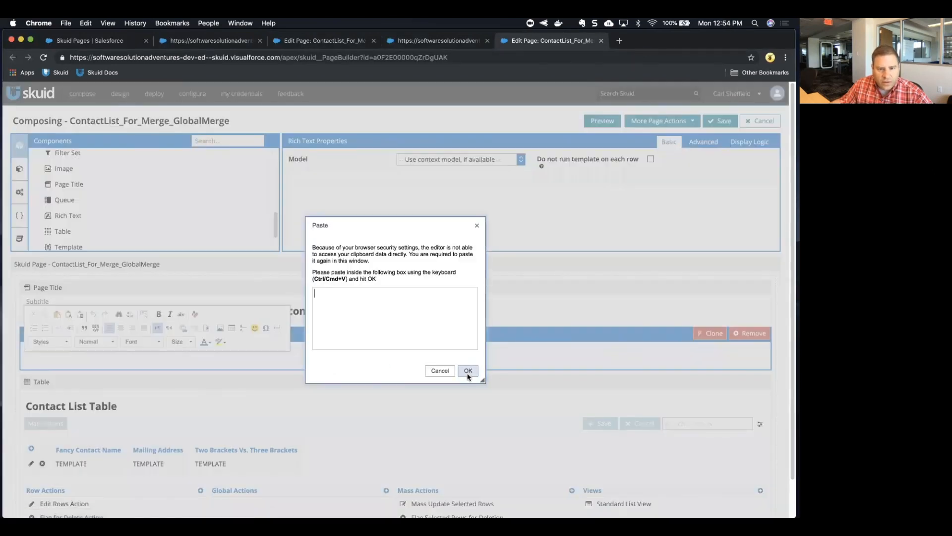
left_click(467, 371)
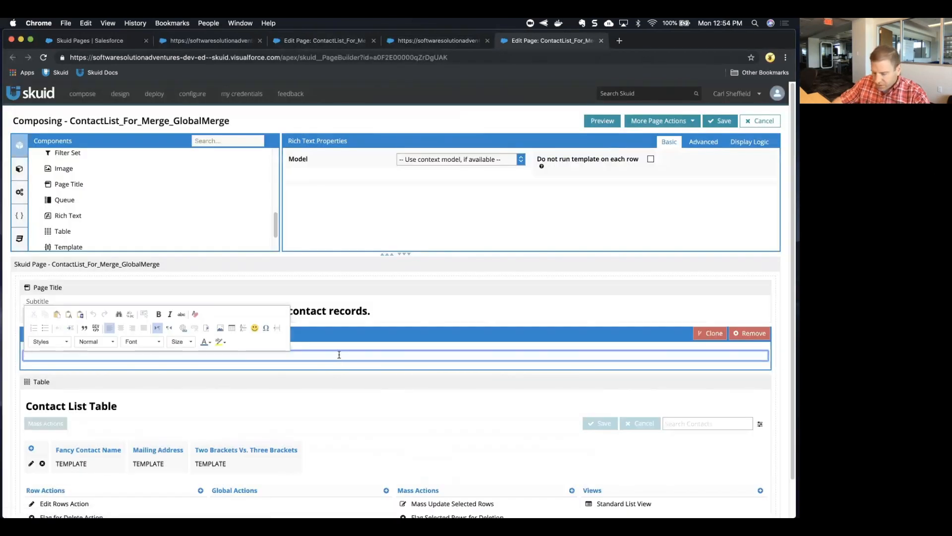
type("This model is returning Contacts where {{$Model.ContactList01.conditions.0.field}} {{$Model.ContactList01.conditions.0.operator}} {{$Model.ContactList01.conditions.0.value}}")
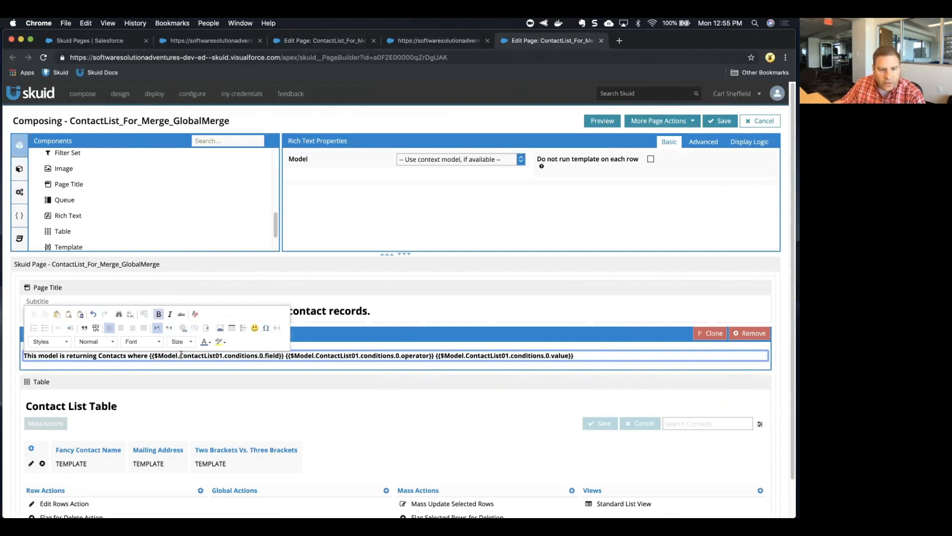
left_click_drag(181, 356, 220, 355)
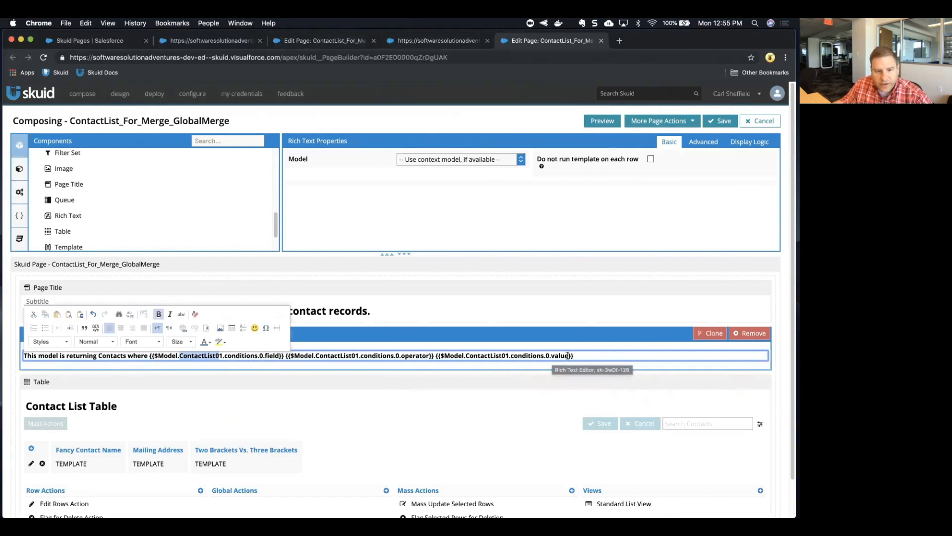
left_click(565, 337)
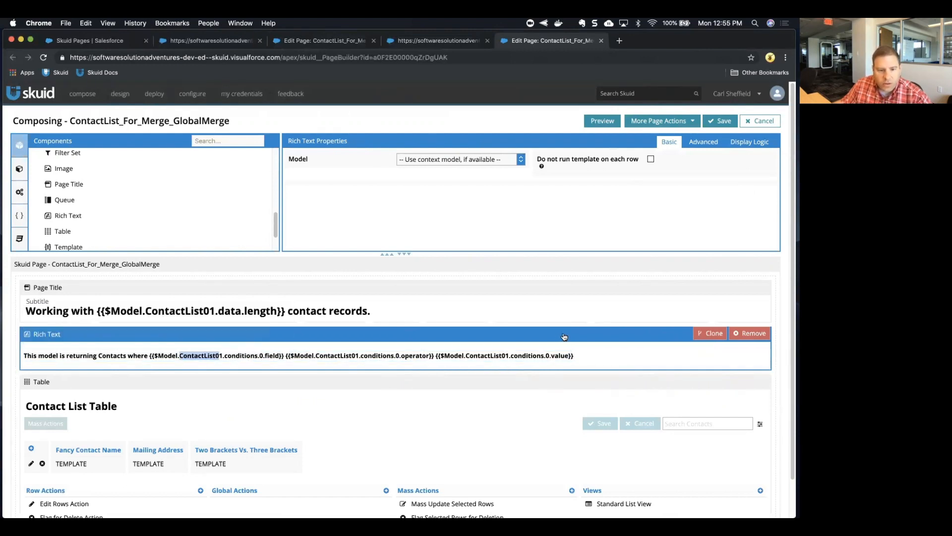
left_click(579, 356)
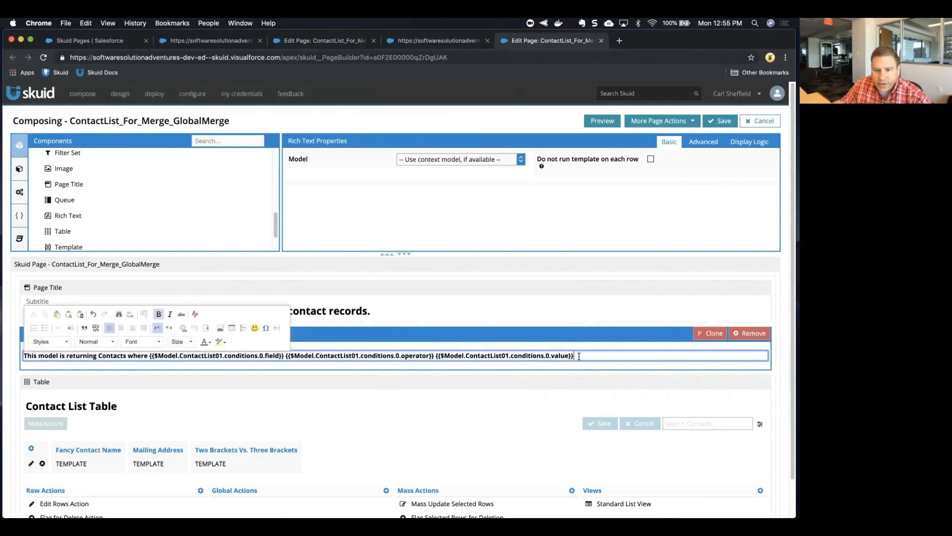
Save the page and preview it to check the merged condition field, operator and value in the Rich Text line.
left_click(720, 121)
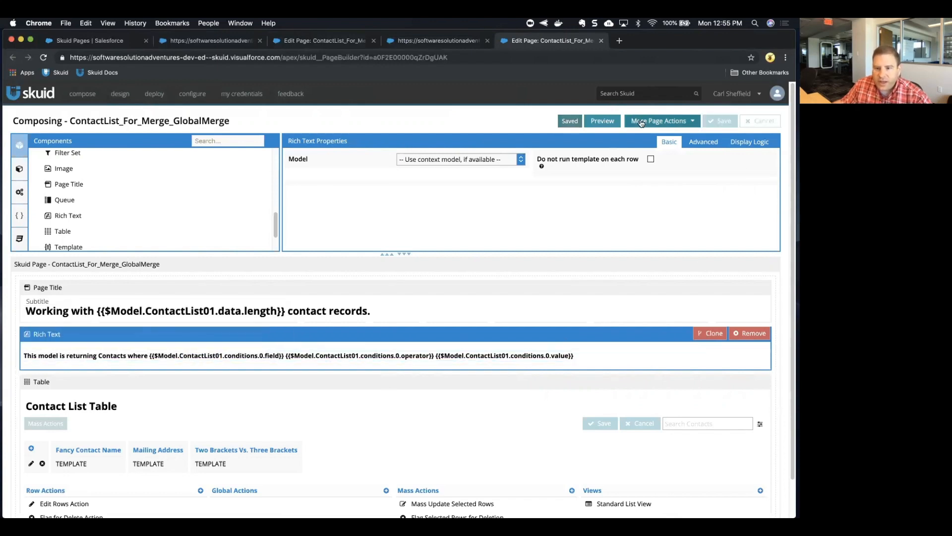
left_click(602, 121)
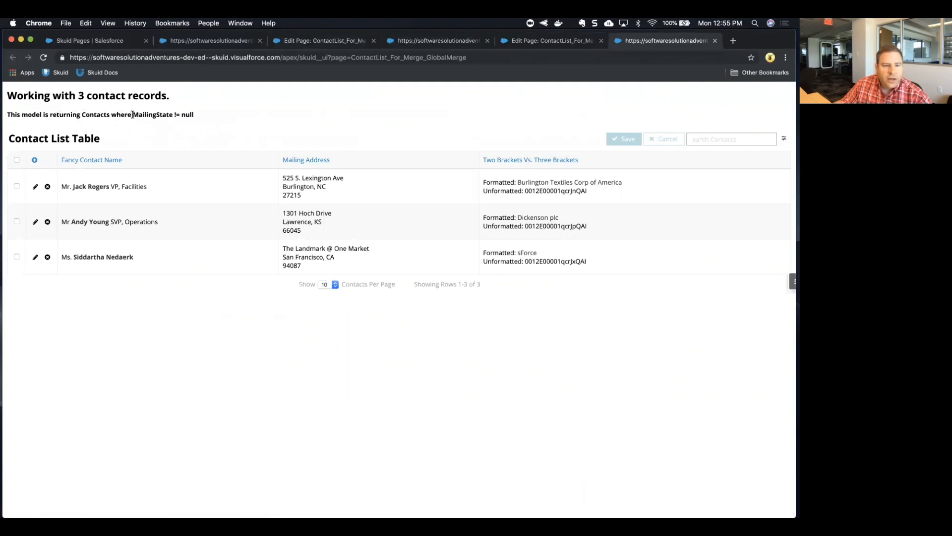
left_click_drag(133, 115, 173, 115)
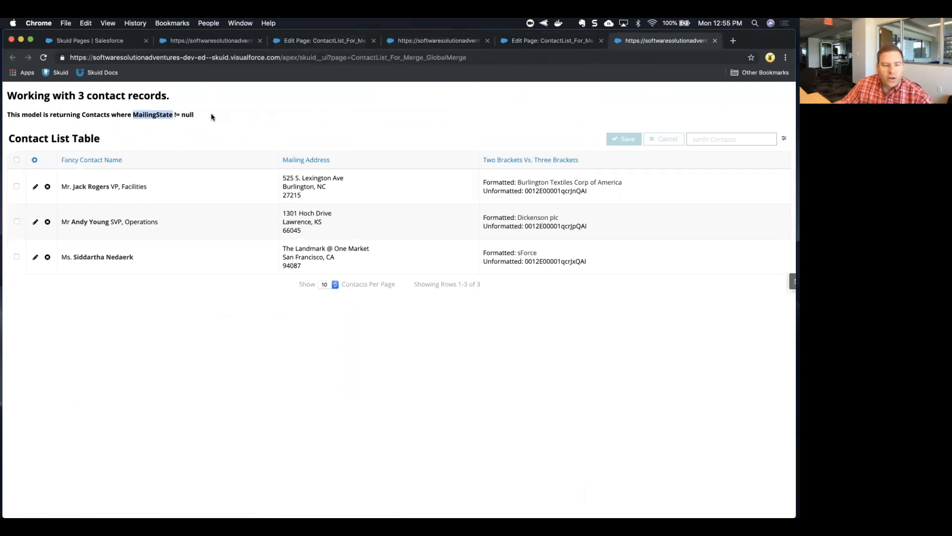
left_click(200, 102)
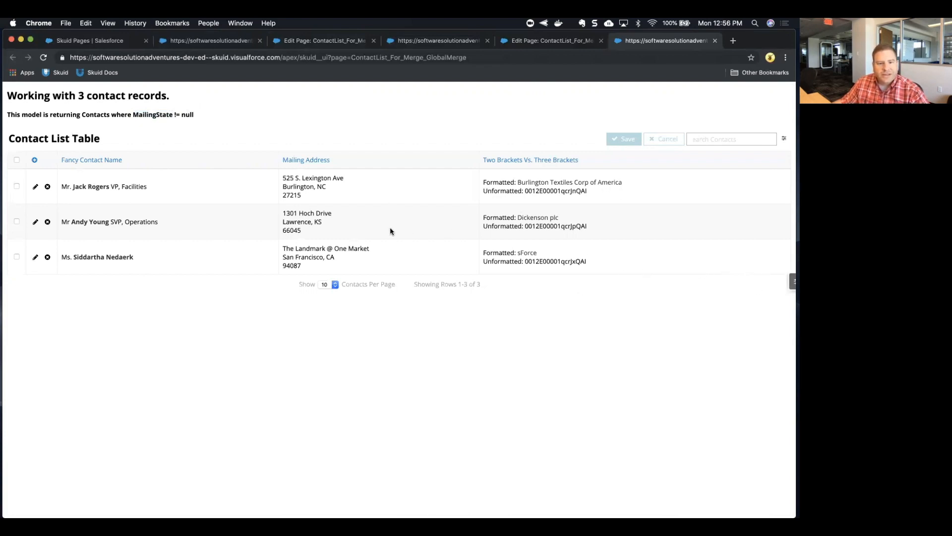
Return to the page builder and add a Template component below the Contact List Table.
left_click(782, 284)
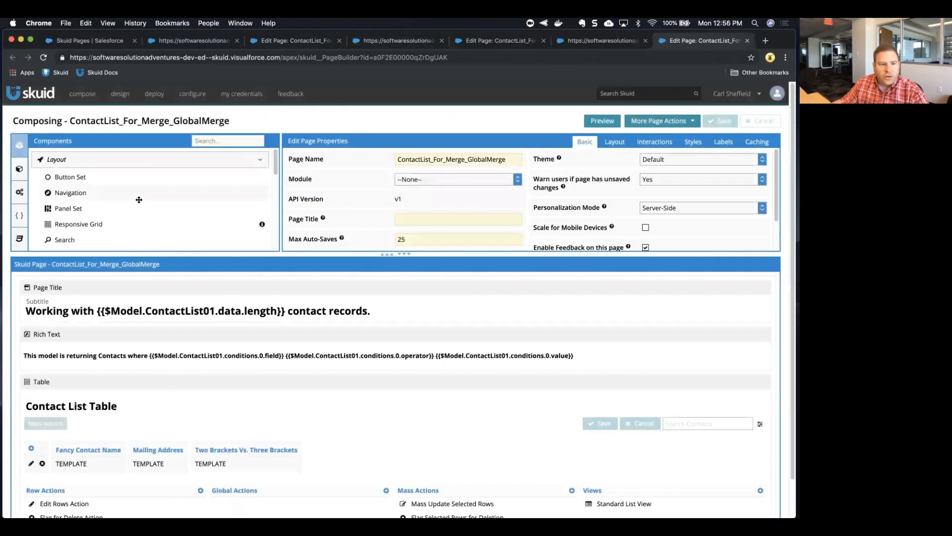
scroll(136, 200, "down", 5)
scroll(136, 201, "down", 3)
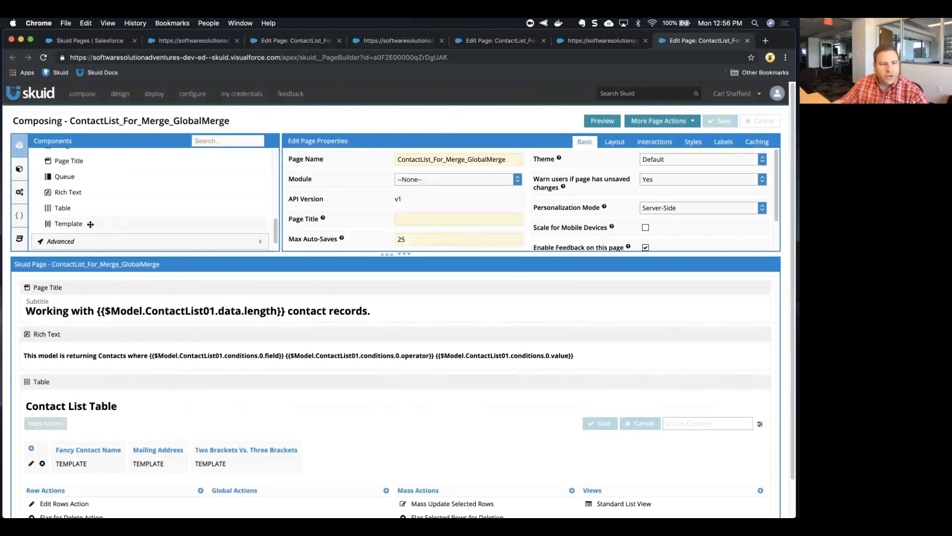
scroll(90, 227, "down", 2)
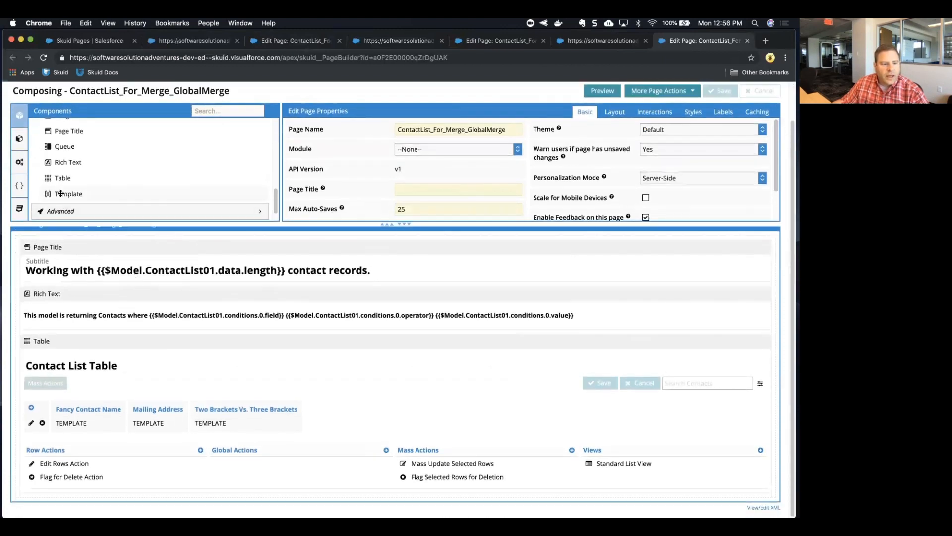
left_click_drag(60, 193, 96, 497)
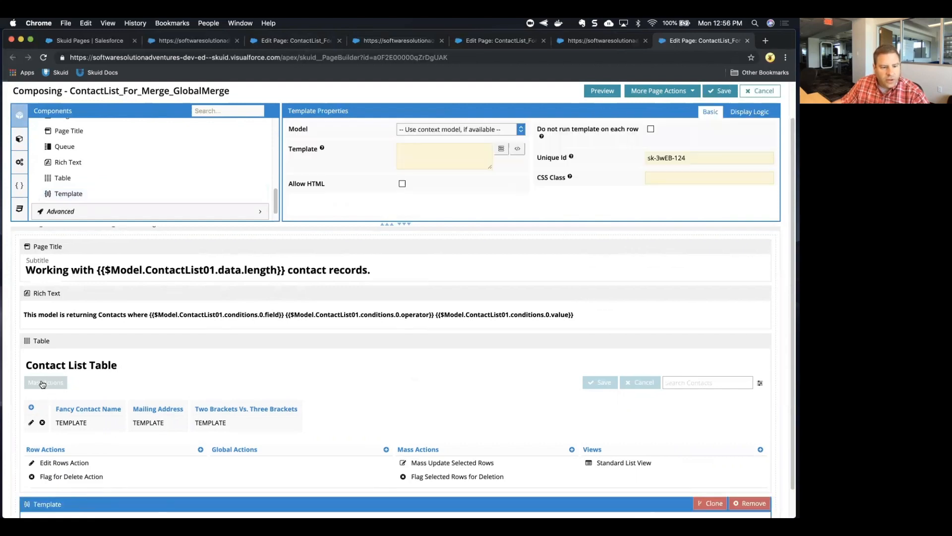
scroll(98, 501, "down", 1)
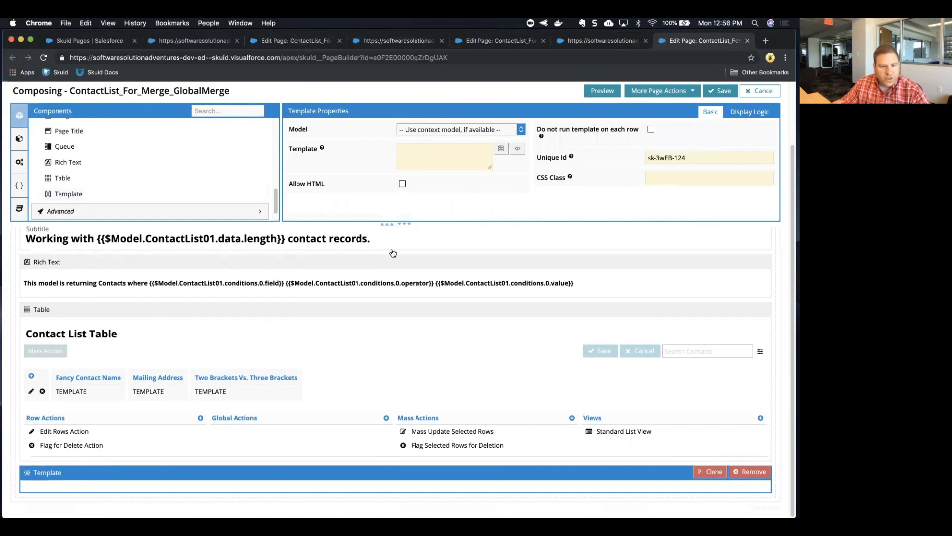
Set the Template's content to "Note that the ID for the SECOND Contact in the Contact List table is: {{{$Model.ContactList01.data.1.Id}}}" in the inline code editor.
left_click(414, 150)
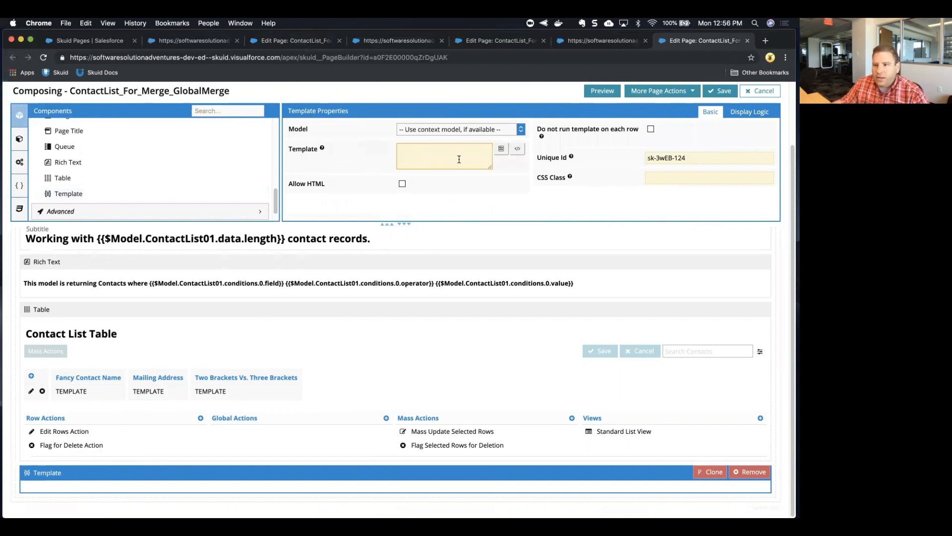
left_click(517, 148)
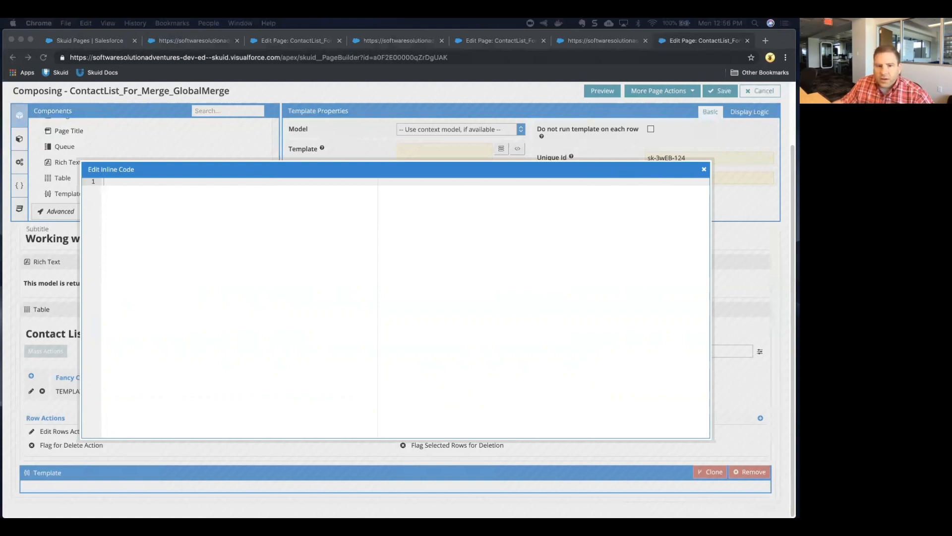
left_click(425, 184)
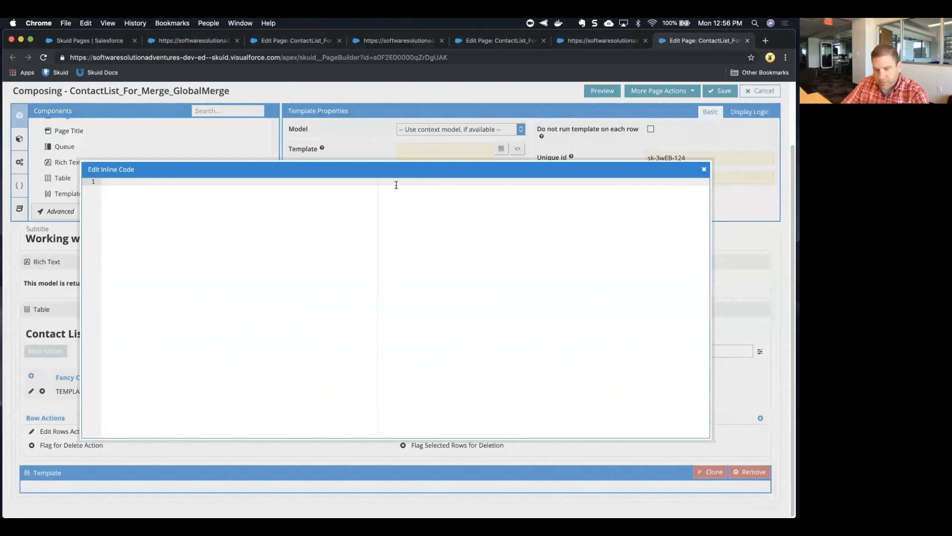
type("Note that the ID for the SECOND Contact in the Contact List table is: {{{$Model.ContactList01.data.1.Id}}}")
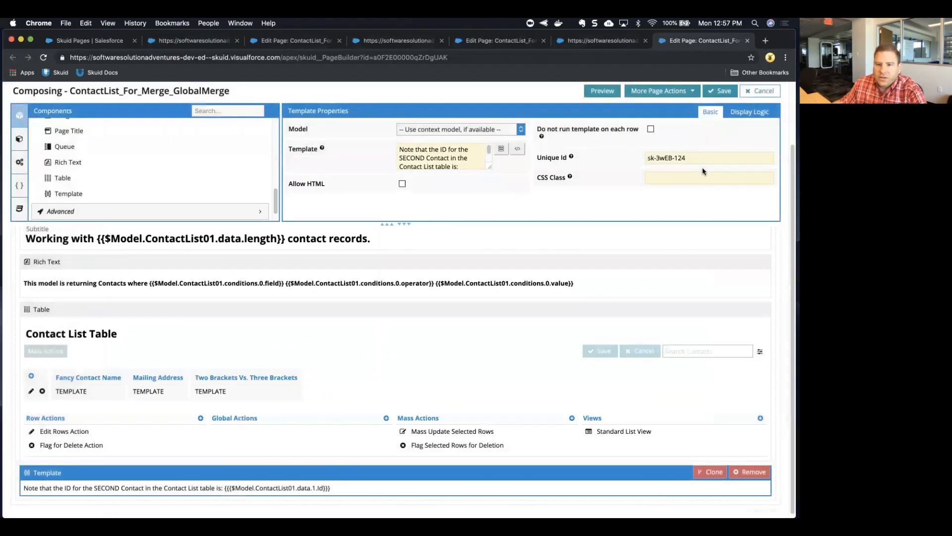
left_click(704, 170)
Save the page and preview it to check the second contact's ID in the Template note below the table.
left_click(720, 91)
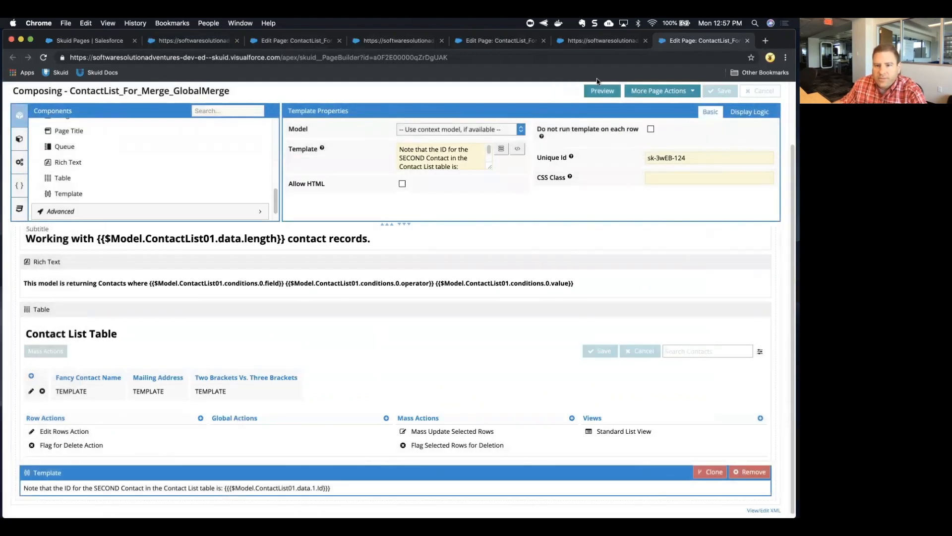
left_click(598, 92)
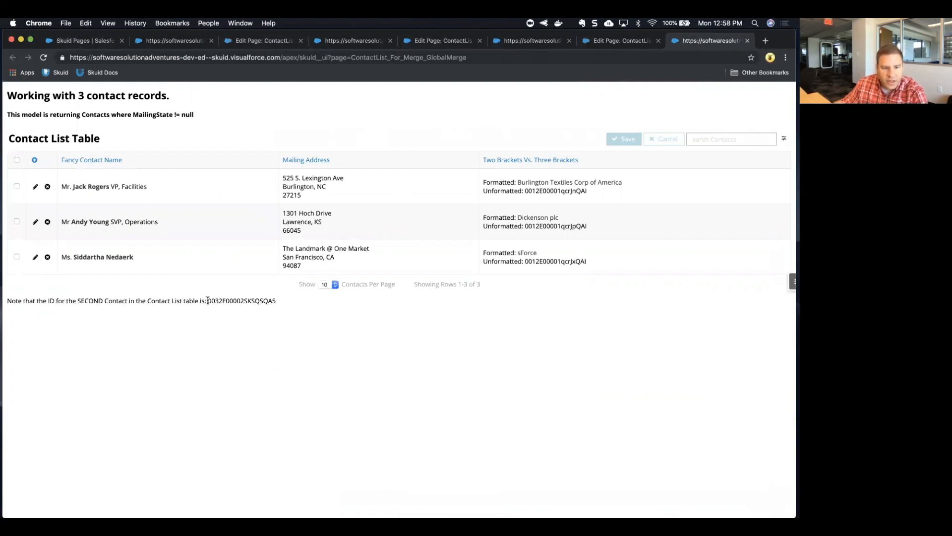
left_click_drag(207, 301, 285, 300)
left_click(285, 300)
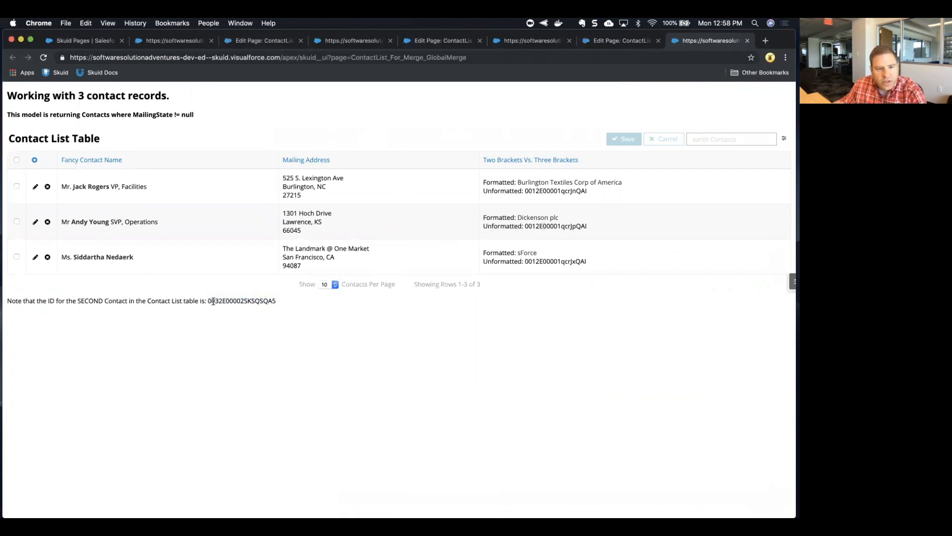
left_click_drag(209, 301, 274, 300)
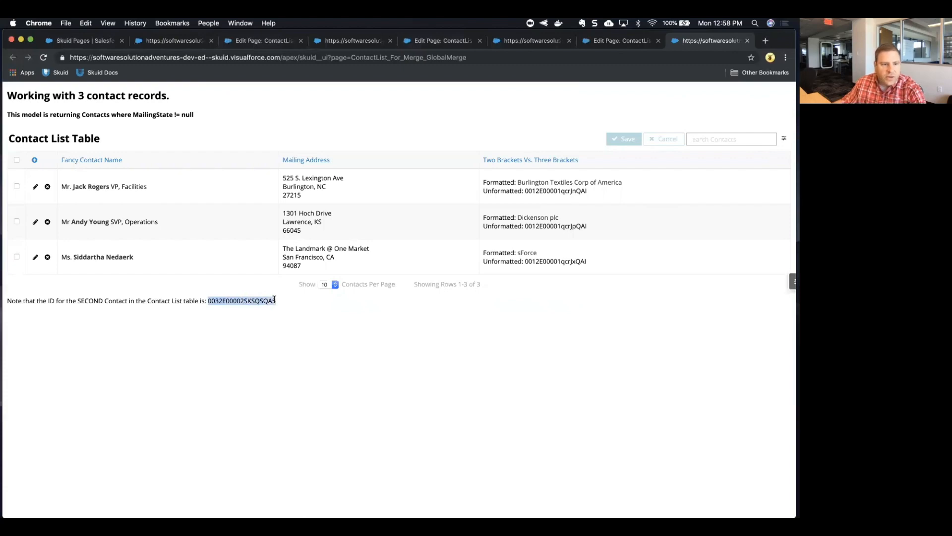